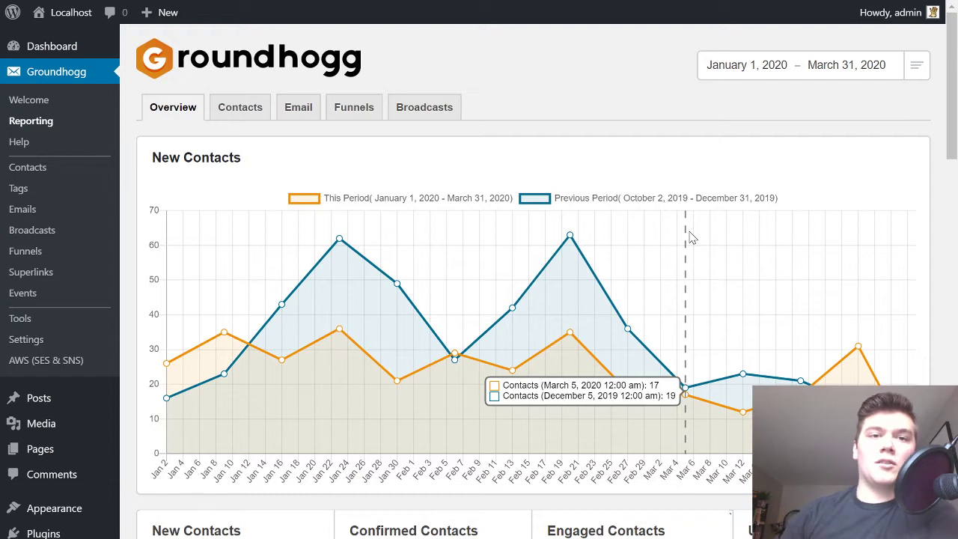
Open the WordPress dashboard and look over its widgets and the screen options for its boxes.
{"action": "mouse_move", "coordinate": [95, 48]}
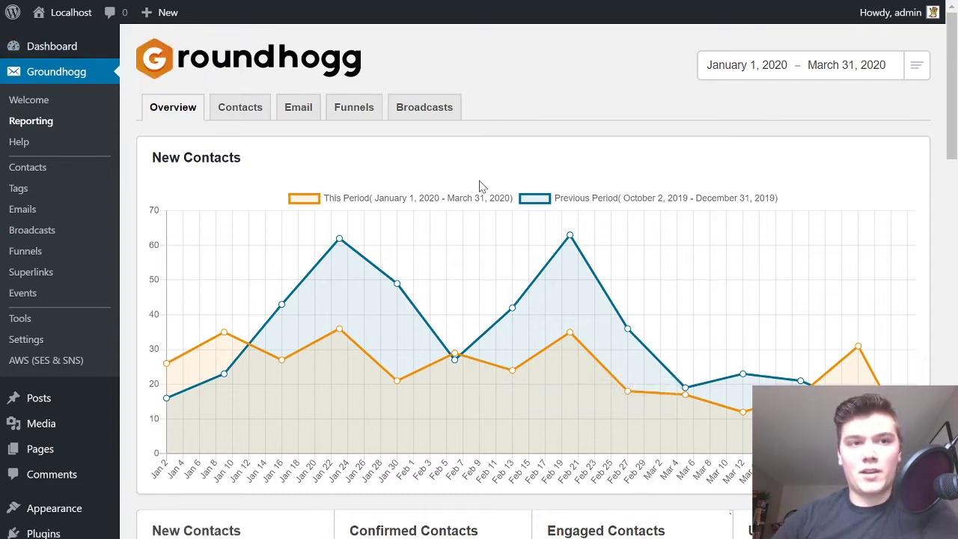
{"action": "left_click", "coordinate": [144, 49]}
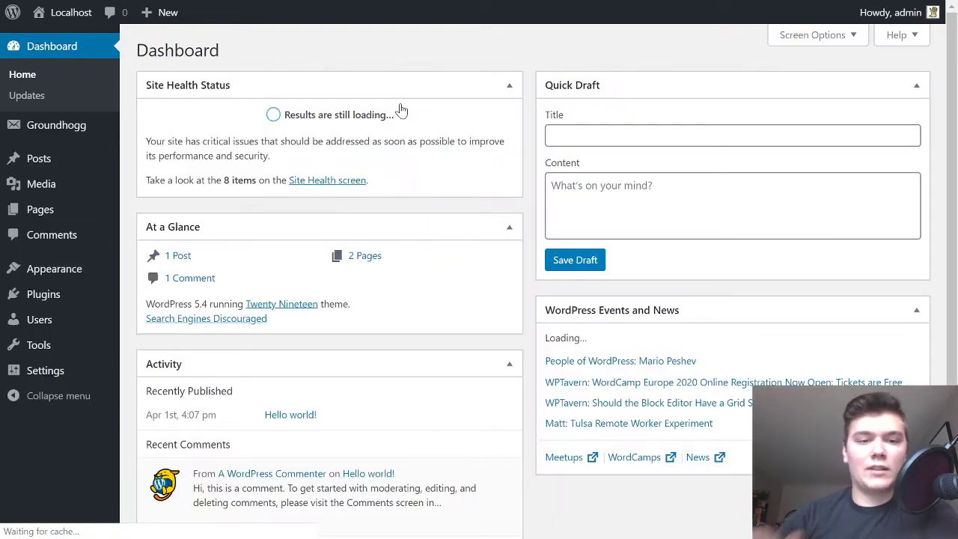
{"action": "scroll", "coordinate": [592, 155], "scroll_direction": "down", "scroll_amount": 2}
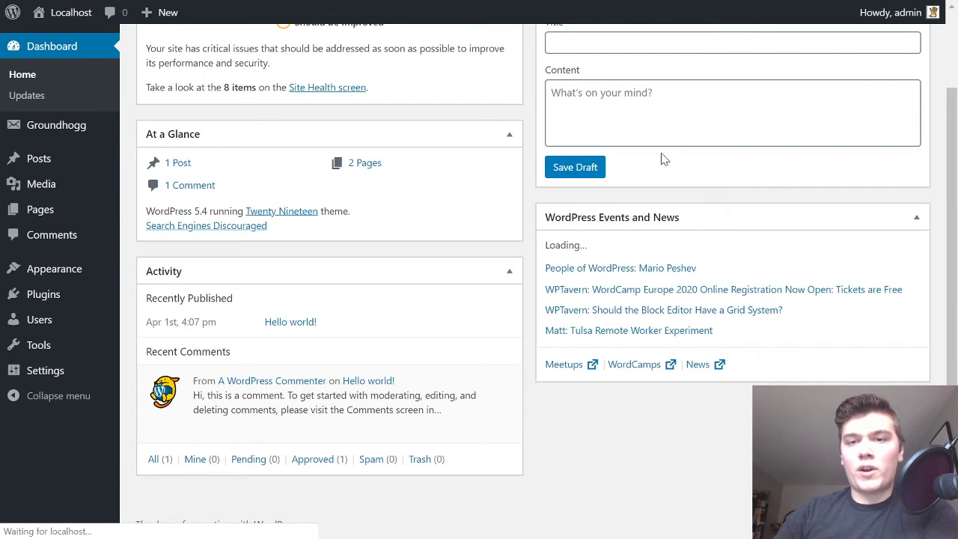
{"action": "scroll", "coordinate": [663, 159], "scroll_direction": "up", "scroll_amount": 2}
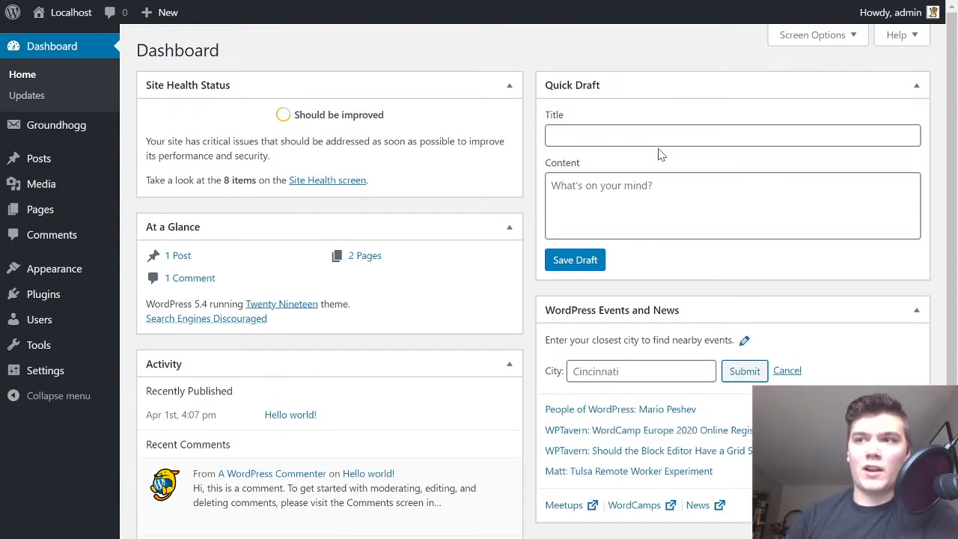
{"action": "scroll", "coordinate": [661, 157], "scroll_direction": "down", "scroll_amount": 2}
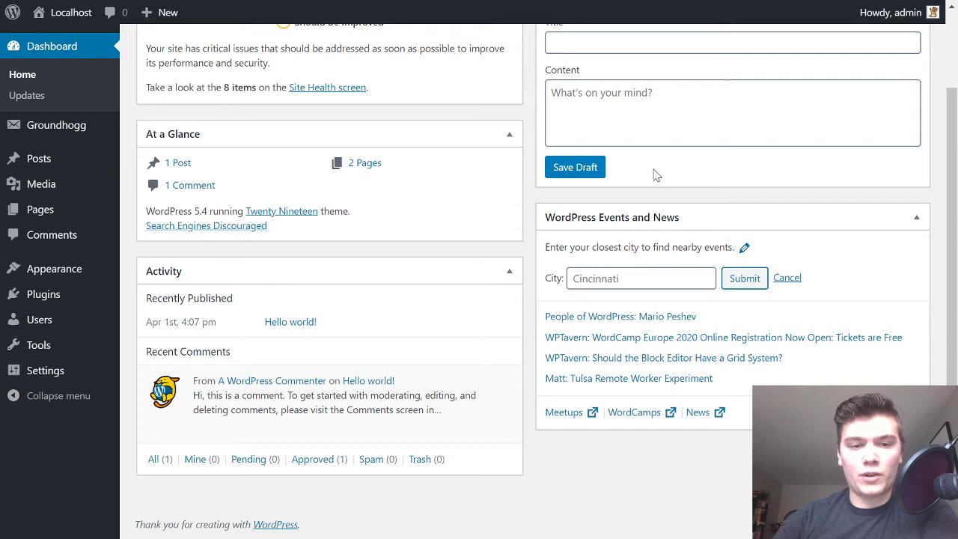
{"action": "scroll", "coordinate": [652, 173], "scroll_direction": "up", "scroll_amount": 2}
{"action": "left_click", "coordinate": [829, 42]}
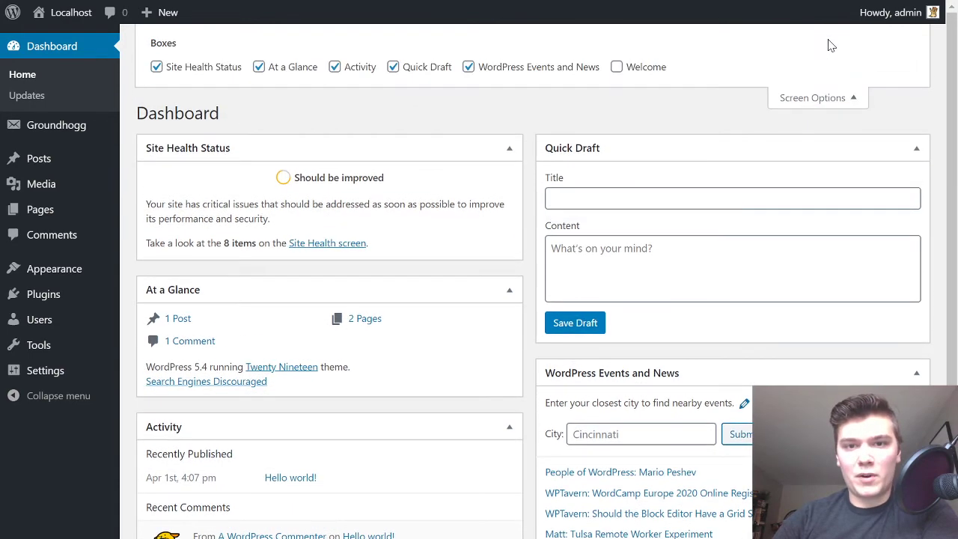
{"action": "left_click", "coordinate": [819, 104]}
Open the Groundhogg reporting overview and examine the New Contacts chart for the current and previous periods.
{"action": "mouse_move", "coordinate": [30, 124]}
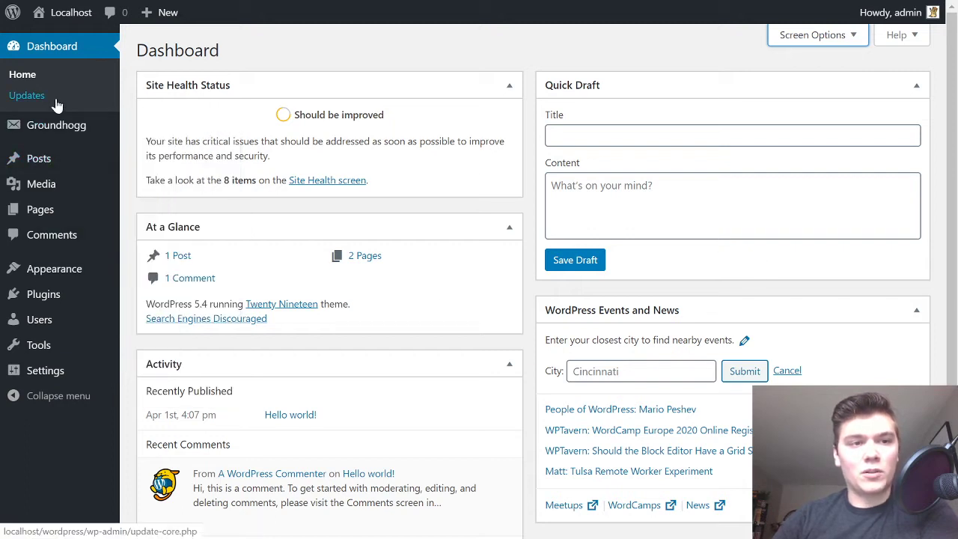
{"action": "mouse_move", "coordinate": [80, 138]}
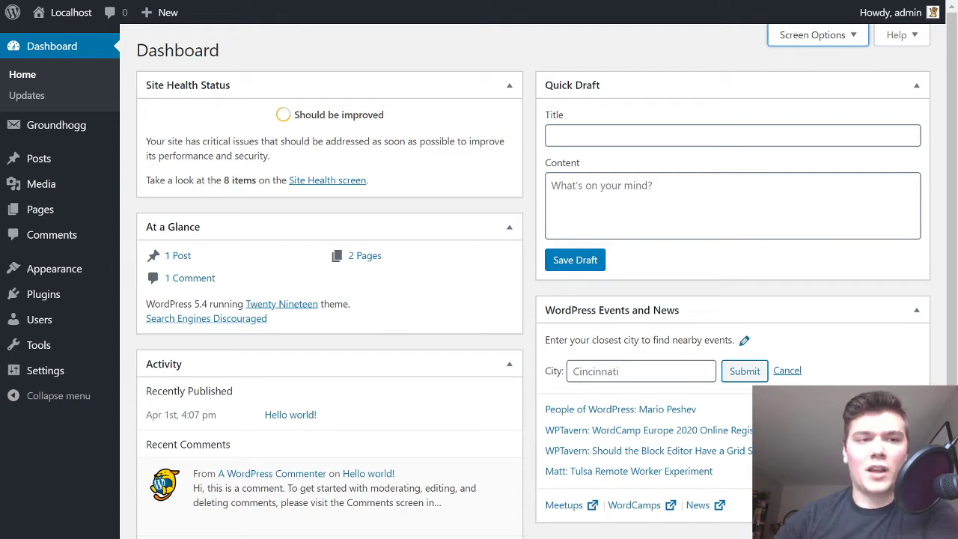
{"action": "mouse_move", "coordinate": [68, 123]}
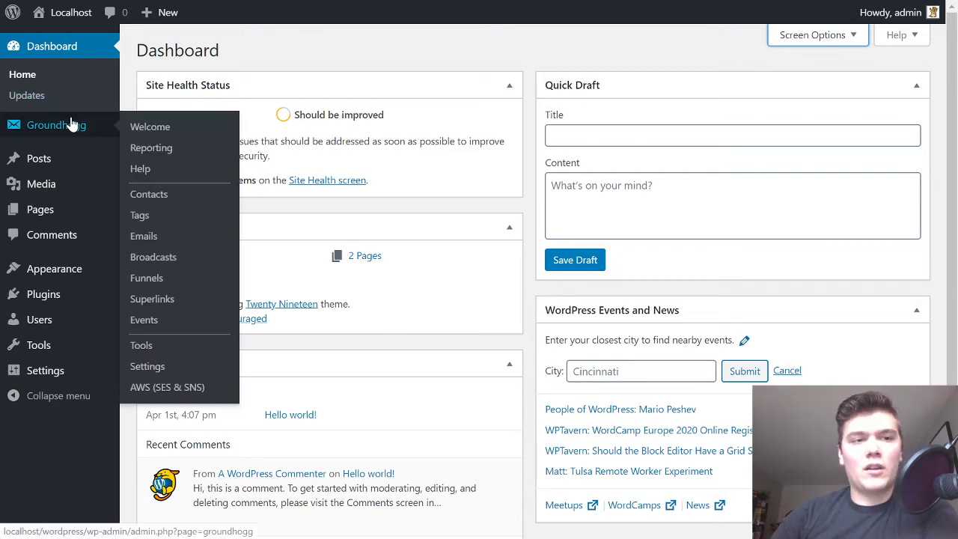
{"action": "left_click", "coordinate": [215, 158]}
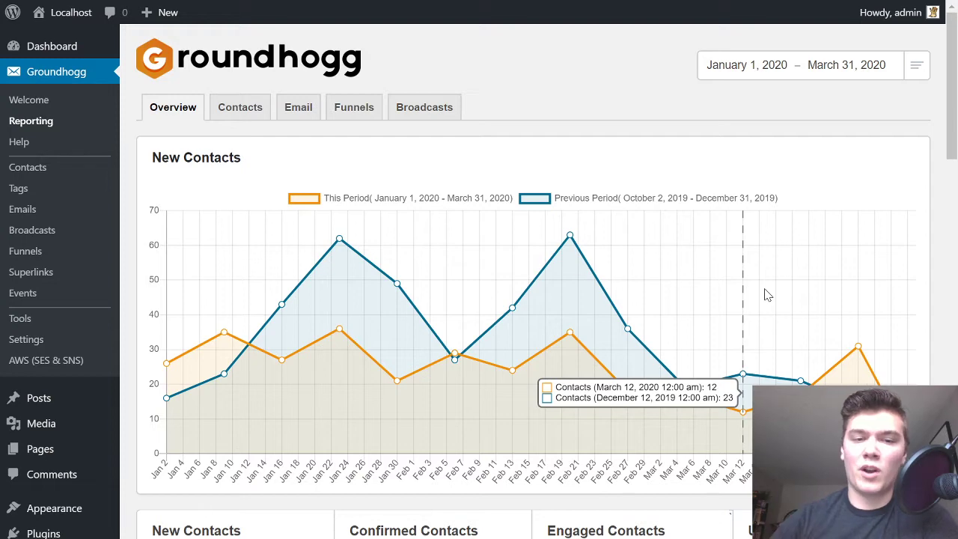
{"action": "scroll", "coordinate": [754, 217], "scroll_direction": "down", "scroll_amount": 1}
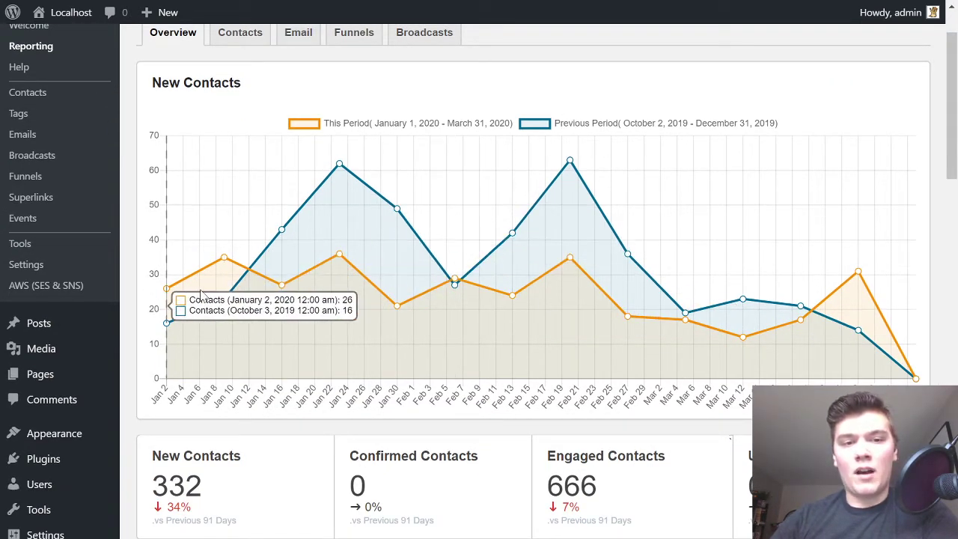
{"action": "right_click", "coordinate": [671, 243]}
{"action": "left_click", "coordinate": [596, 273]}
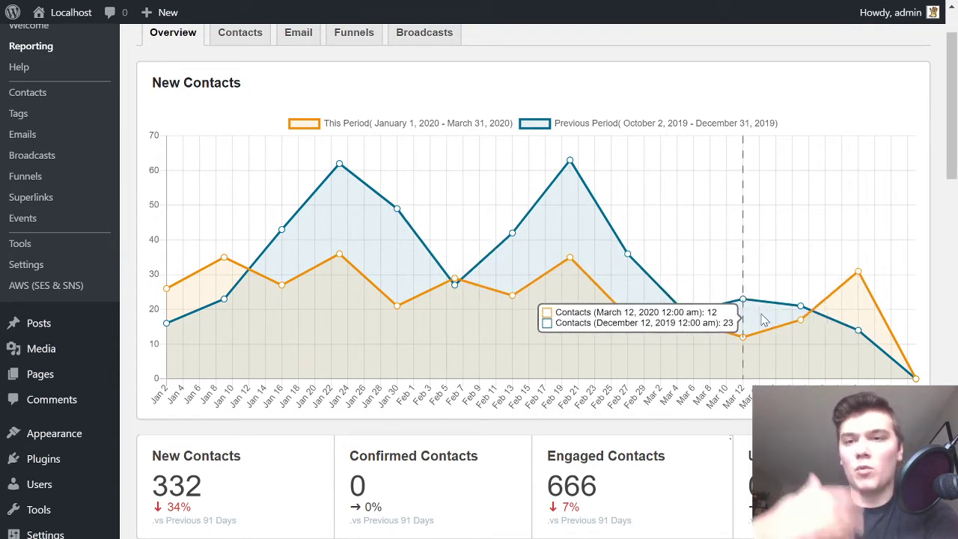
{"action": "scroll", "coordinate": [779, 300], "scroll_direction": "up", "scroll_amount": 2}
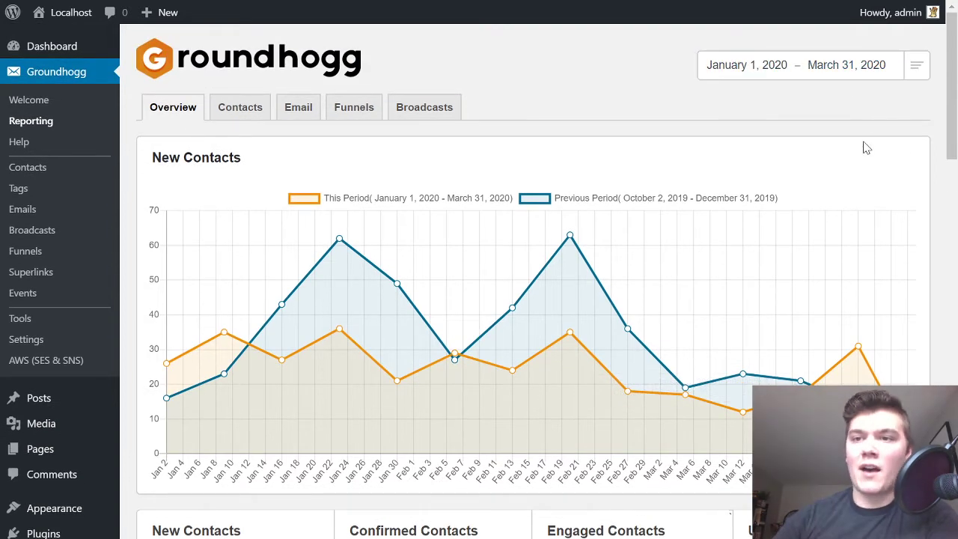
Set the report's date range to Last month and examine the updated New Contacts chart.
{"action": "left_click", "coordinate": [918, 67]}
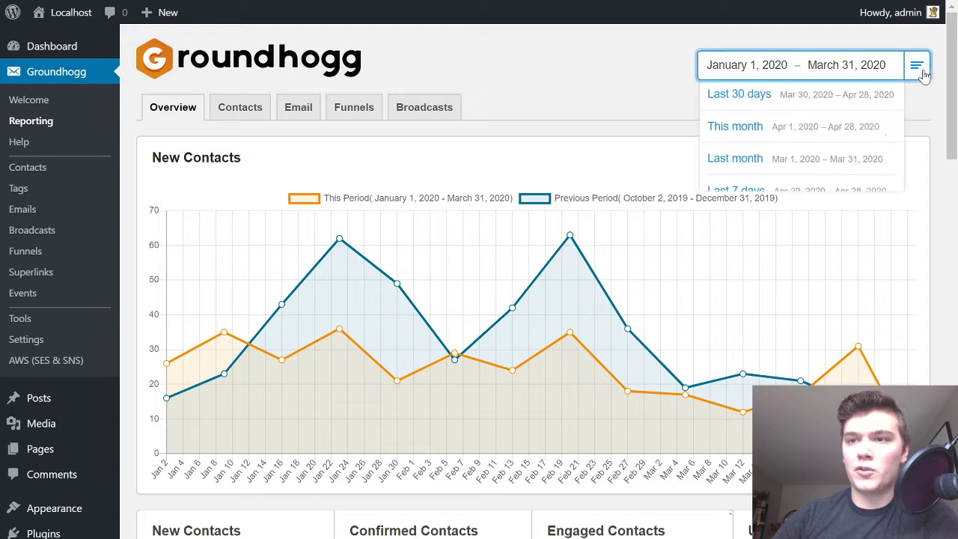
{"action": "left_click", "coordinate": [837, 172]}
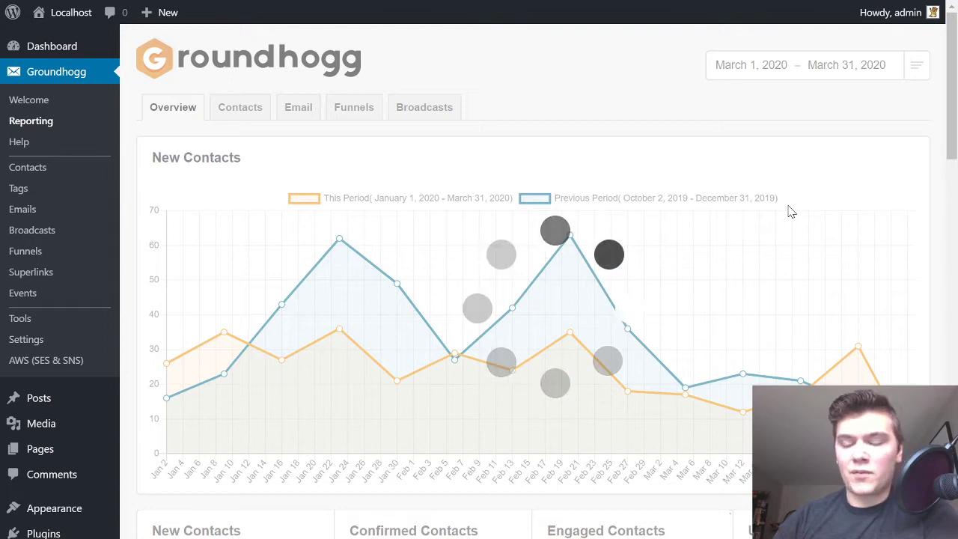
{"action": "mouse_move", "coordinate": [792, 376]}
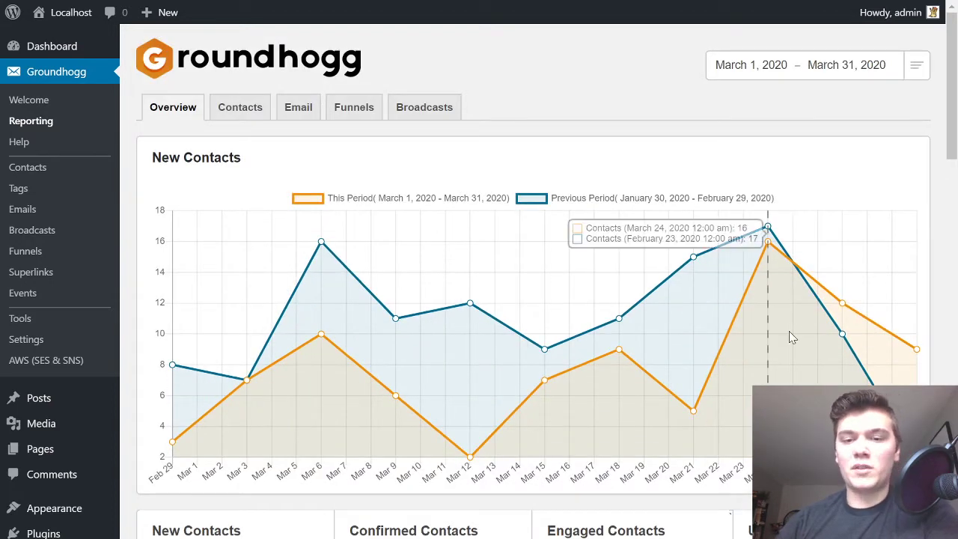
{"action": "mouse_move", "coordinate": [623, 215]}
{"action": "scroll", "coordinate": [623, 215], "scroll_direction": "down", "scroll_amount": 2}
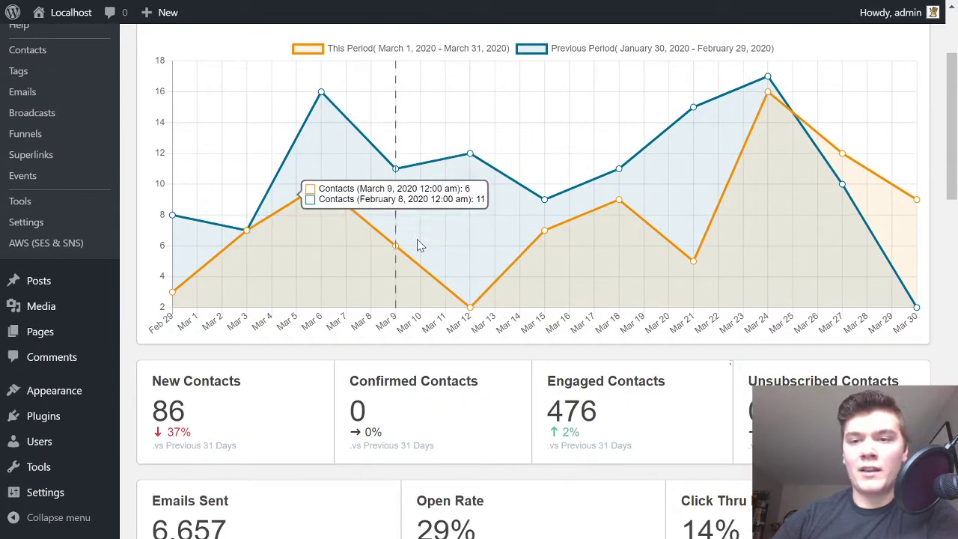
{"action": "mouse_move", "coordinate": [704, 188]}
{"action": "scroll", "coordinate": [642, 216], "scroll_direction": "up", "scroll_amount": 2}
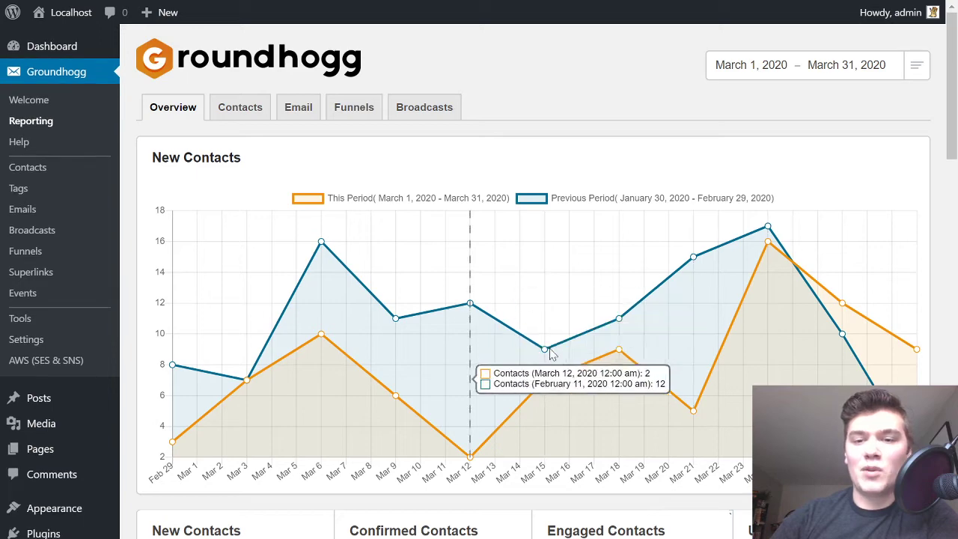
Review the New Contacts and Engaged Contacts figures and their change against the previous 31 days.
{"action": "scroll", "coordinate": [810, 328], "scroll_direction": "down", "scroll_amount": 3}
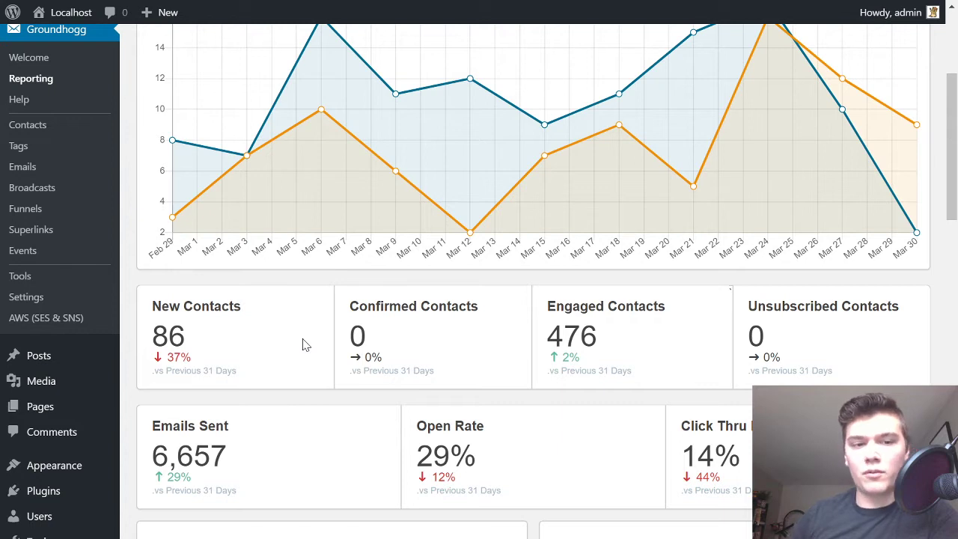
{"action": "left_click_drag", "start_coordinate": [151, 335], "coordinate": [154, 369]}
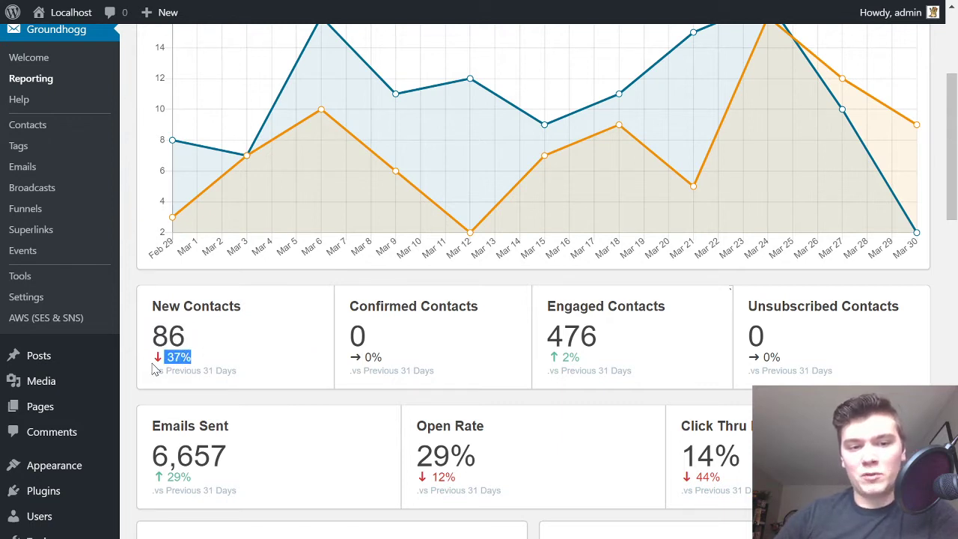
{"action": "left_click", "coordinate": [267, 369]}
{"action": "left_click_drag", "start_coordinate": [547, 334], "coordinate": [582, 358]}
{"action": "left_click", "coordinate": [628, 357]}
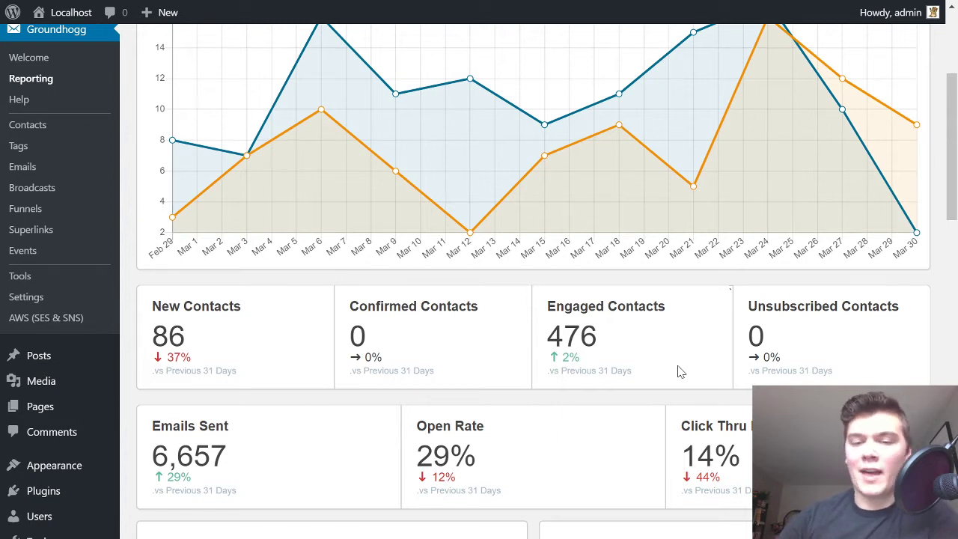
{"action": "scroll", "coordinate": [692, 339], "scroll_direction": "down", "scroll_amount": 1}
{"action": "left_click_drag", "start_coordinate": [548, 262], "coordinate": [588, 285]}
{"action": "left_click", "coordinate": [592, 320]}
{"action": "scroll", "coordinate": [668, 336], "scroll_direction": "up", "scroll_amount": 1}
{"action": "scroll", "coordinate": [236, 382], "scroll_direction": "down", "scroll_amount": 1}
Review the Emails Sent, Open Rate and Click Thru Rate figures and their change against the previous period.
{"action": "left_click_drag", "start_coordinate": [152, 381], "coordinate": [165, 407]}
{"action": "left_click", "coordinate": [195, 403]}
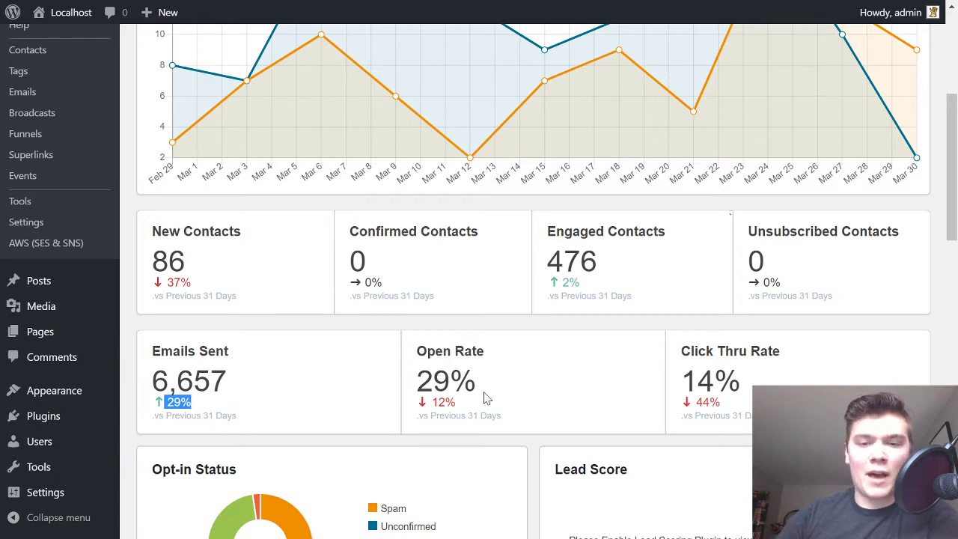
{"action": "left_click_drag", "start_coordinate": [414, 370], "coordinate": [502, 411]}
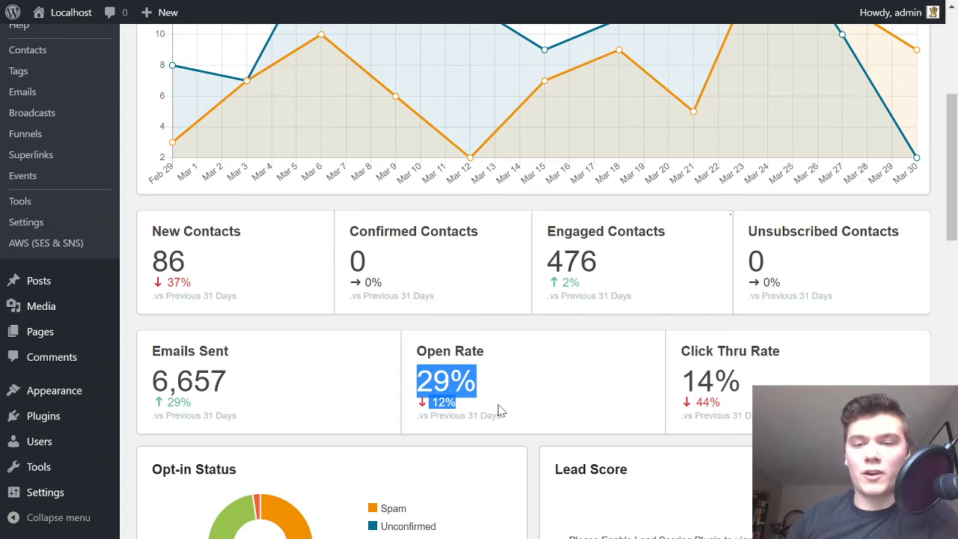
{"action": "left_click_drag", "start_coordinate": [678, 372], "coordinate": [737, 406]}
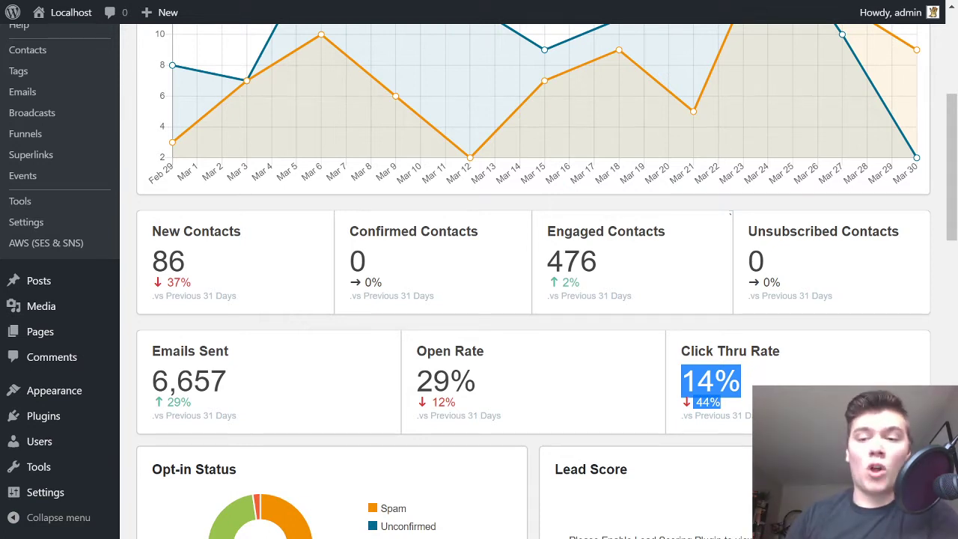
{"action": "scroll", "coordinate": [730, 214], "scroll_direction": "up", "scroll_amount": 2}
{"action": "scroll", "coordinate": [730, 213], "scroll_direction": "down", "scroll_amount": 2}
{"action": "left_click", "coordinate": [730, 213]}
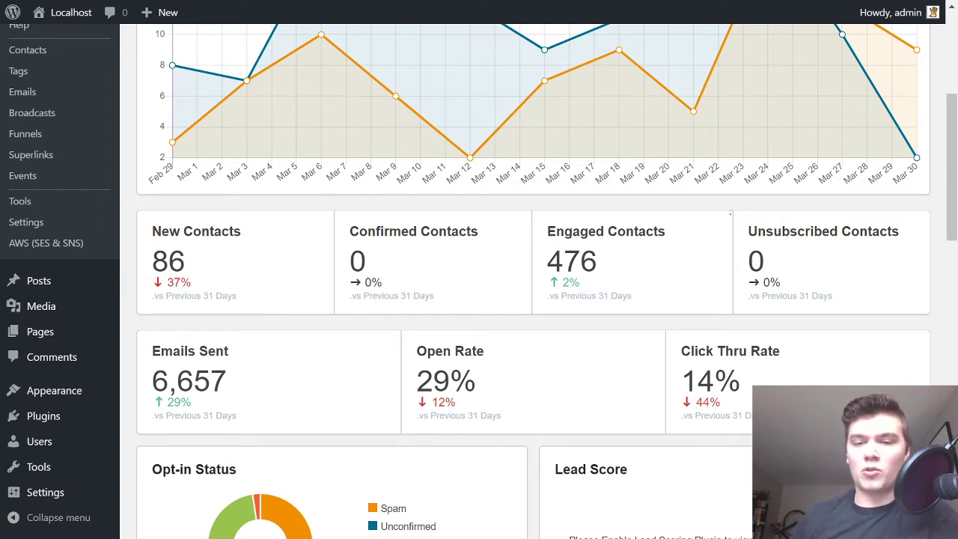
{"action": "scroll", "coordinate": [730, 213], "scroll_direction": "up", "scroll_amount": 1}
Examine the opt-in status, lead score, top converting funnels and top performing funnel emails in the overview.
{"action": "scroll", "coordinate": [730, 213], "scroll_direction": "down", "scroll_amount": 5}
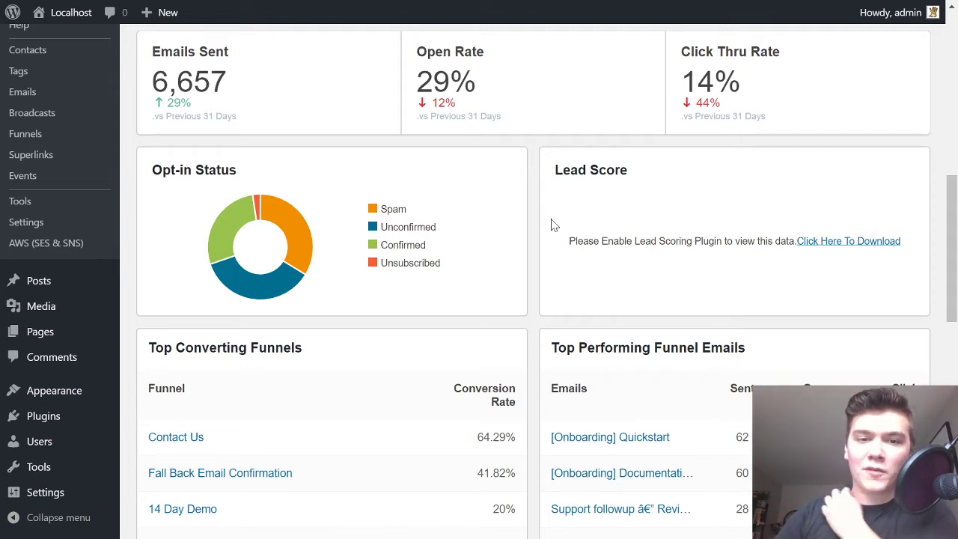
{"action": "scroll", "coordinate": [734, 313], "scroll_direction": "down", "scroll_amount": 4}
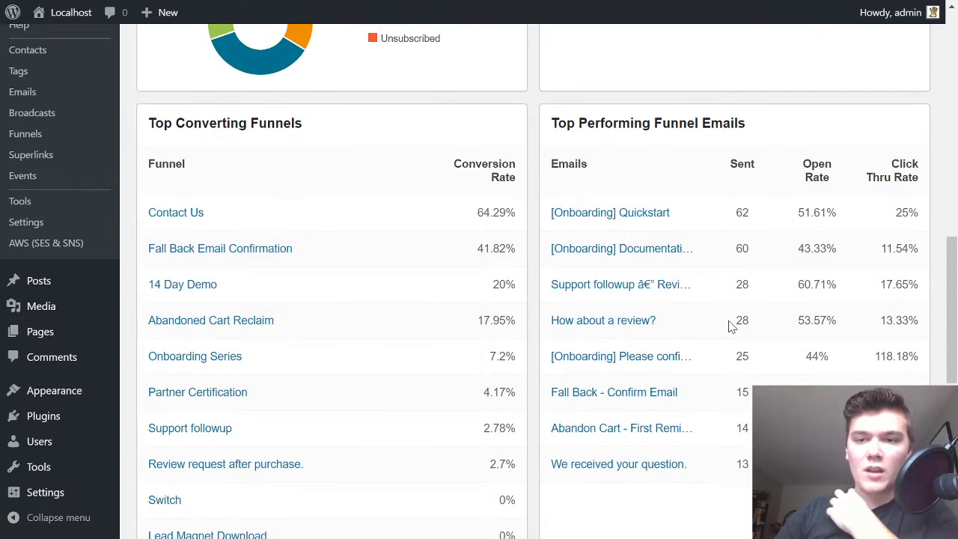
{"action": "scroll", "coordinate": [729, 326], "scroll_direction": "up", "scroll_amount": 1}
{"action": "scroll", "coordinate": [732, 326], "scroll_direction": "down", "scroll_amount": 7}
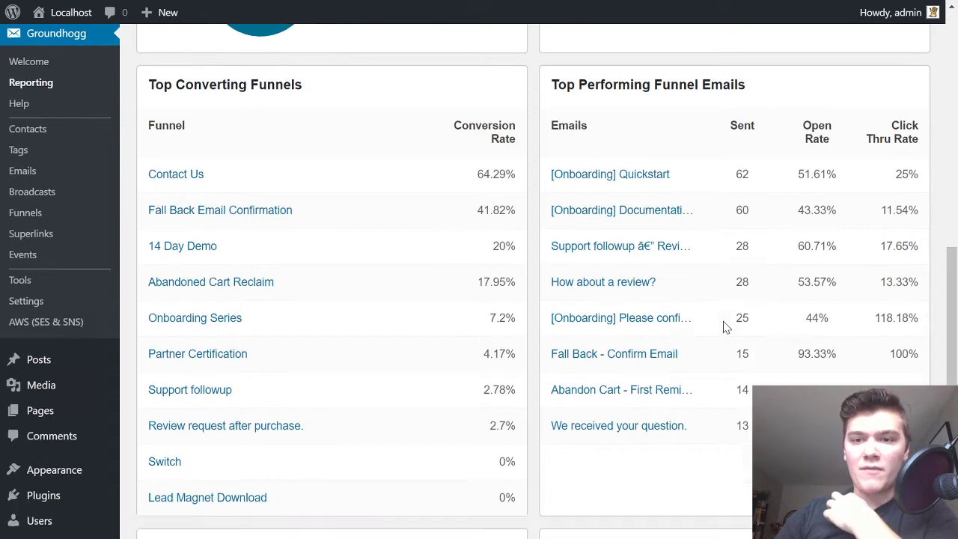
{"action": "scroll", "coordinate": [364, 325], "scroll_direction": "up", "scroll_amount": 6}
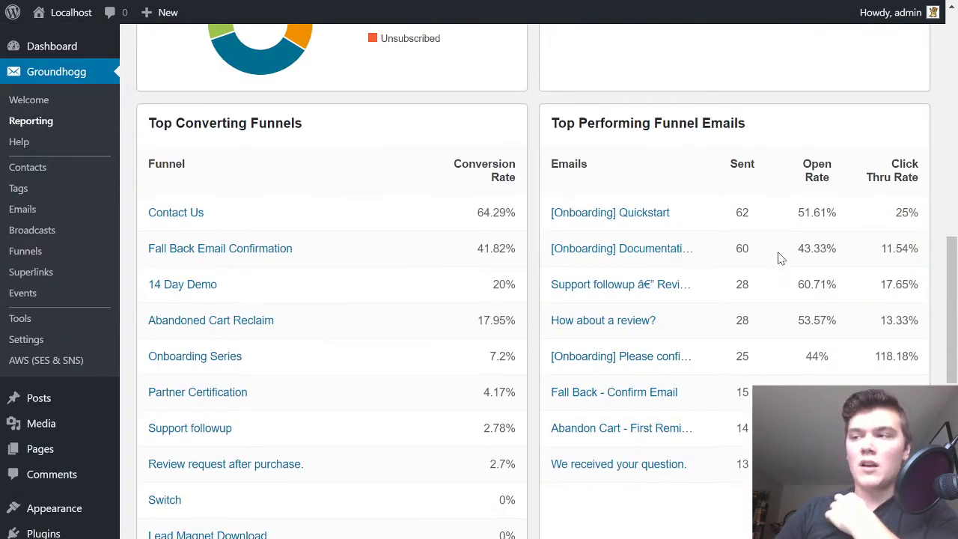
{"action": "scroll", "coordinate": [779, 259], "scroll_direction": "down", "scroll_amount": 2}
{"action": "scroll", "coordinate": [778, 259], "scroll_direction": "up", "scroll_amount": 1}
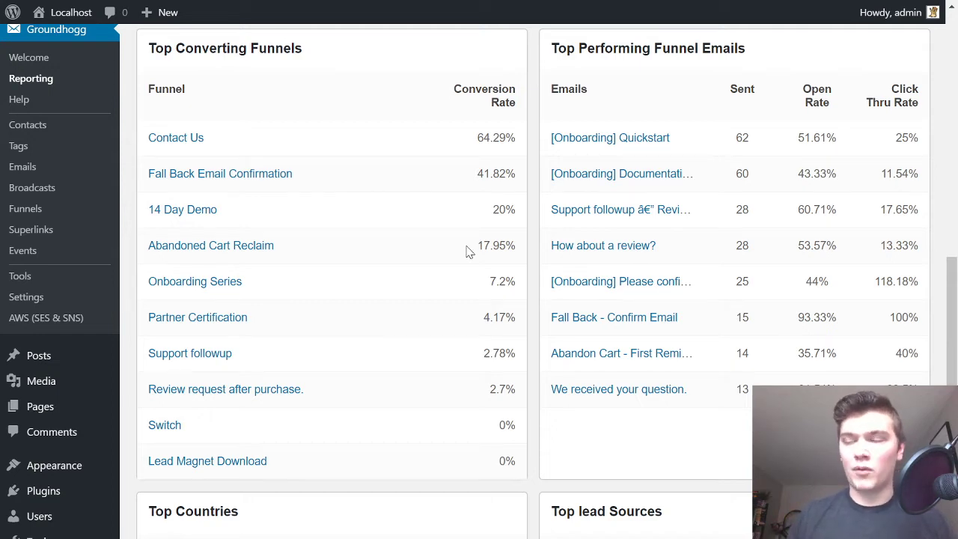
Examine the top countries and top lead sources tables at the end of the overview report.
{"action": "scroll", "coordinate": [479, 247], "scroll_direction": "down", "scroll_amount": 5}
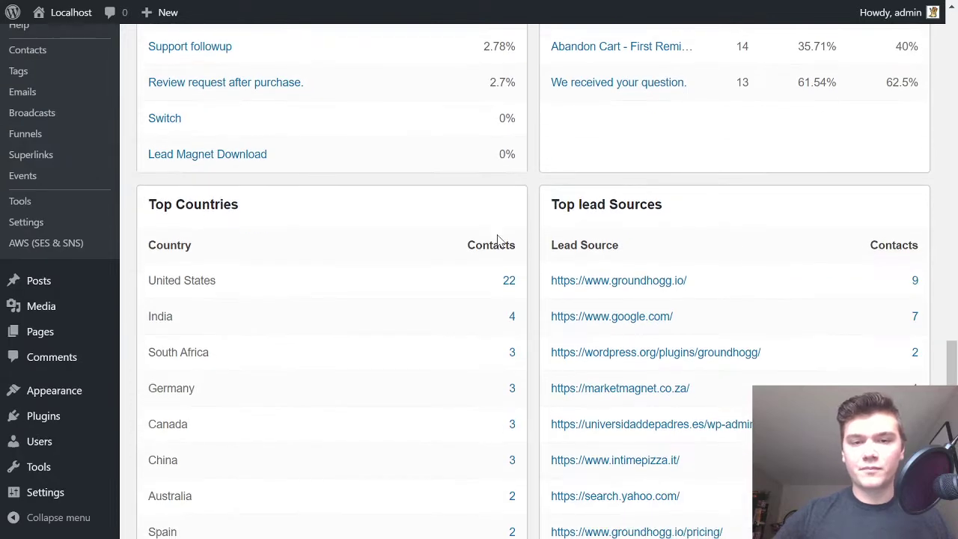
{"action": "scroll", "coordinate": [838, 367], "scroll_direction": "up", "scroll_amount": 1}
{"action": "scroll", "coordinate": [849, 349], "scroll_direction": "down", "scroll_amount": 1}
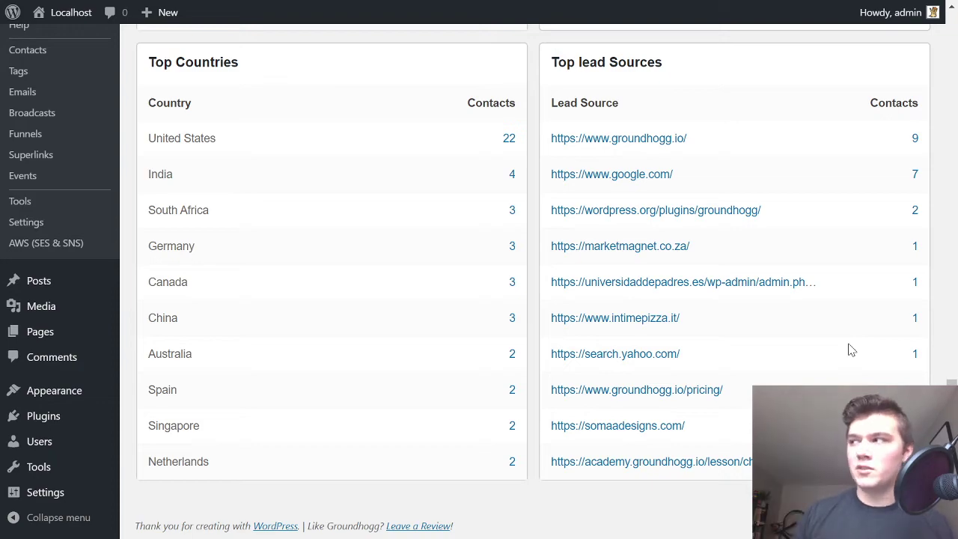
Open the Contacts report and review its New Contacts, Confirmed Contacts, Engaged Contacts and Unsubscribes figures against the previous 31 days.
{"action": "scroll", "coordinate": [749, 347], "scroll_direction": "up", "scroll_amount": 15}
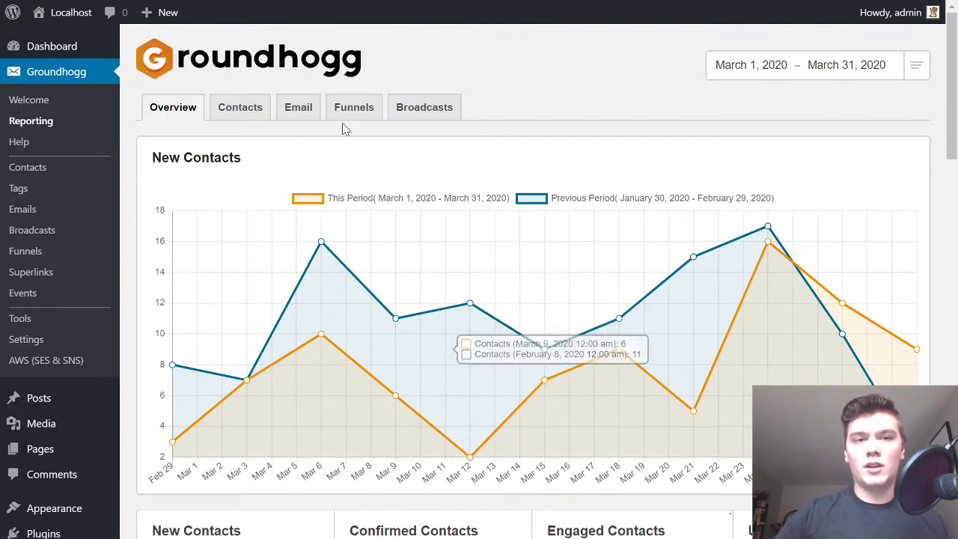
{"action": "left_click", "coordinate": [254, 110]}
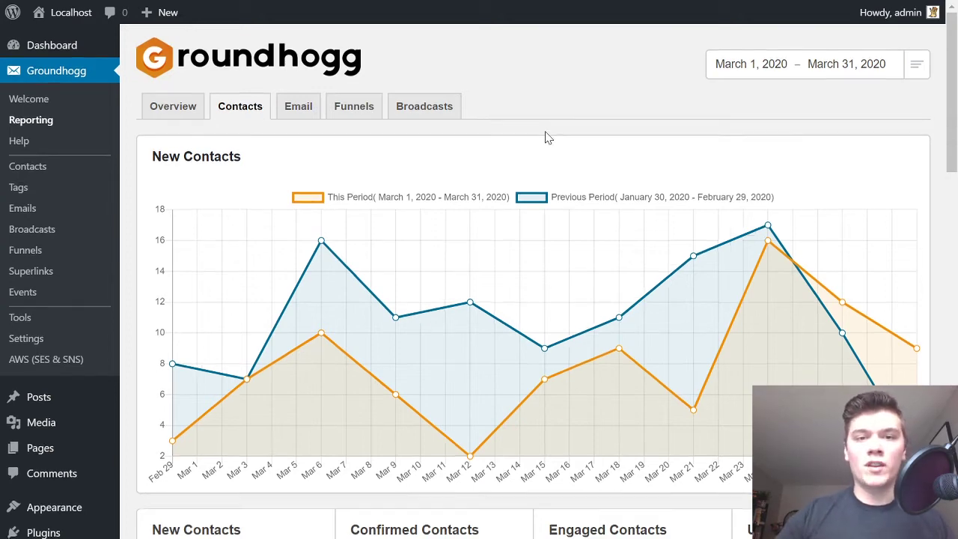
{"action": "scroll", "coordinate": [541, 137], "scroll_direction": "down", "scroll_amount": 5}
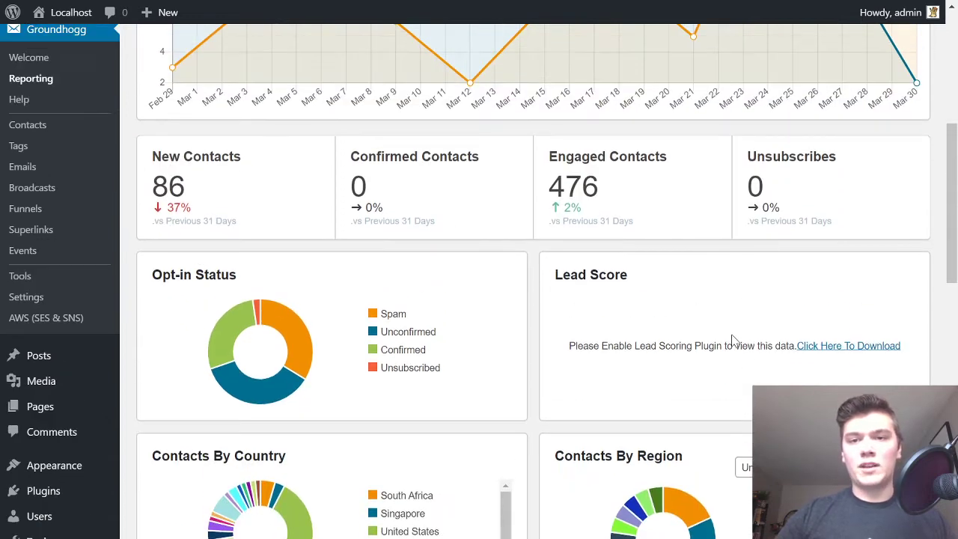
{"action": "triple_click", "coordinate": [399, 212]}
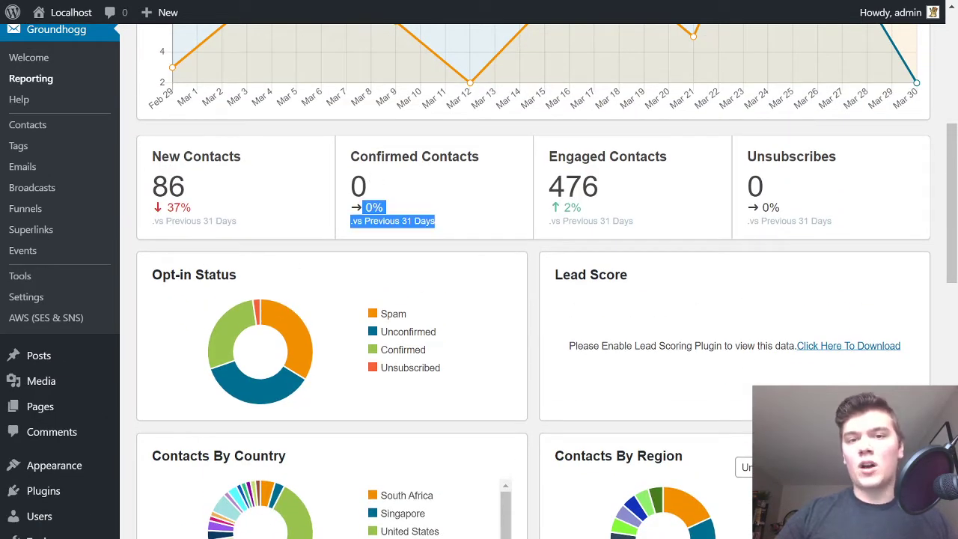
{"action": "triple_click", "coordinate": [849, 211]}
{"action": "left_click", "coordinate": [867, 202]}
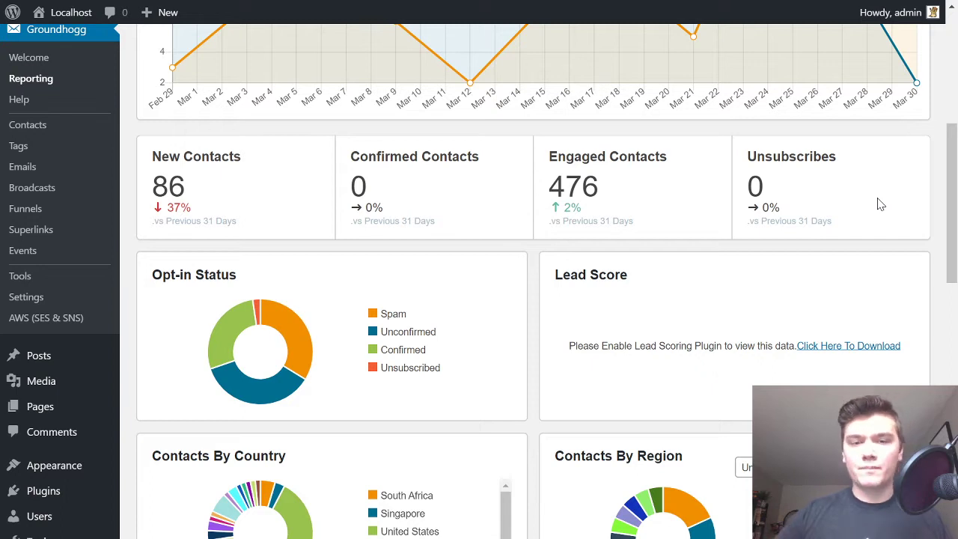
Examine the Opt-in Status, Contacts By Country and Contacts By Region charts, reading through the full country legend.
{"action": "scroll", "coordinate": [882, 182], "scroll_direction": "down", "scroll_amount": 2}
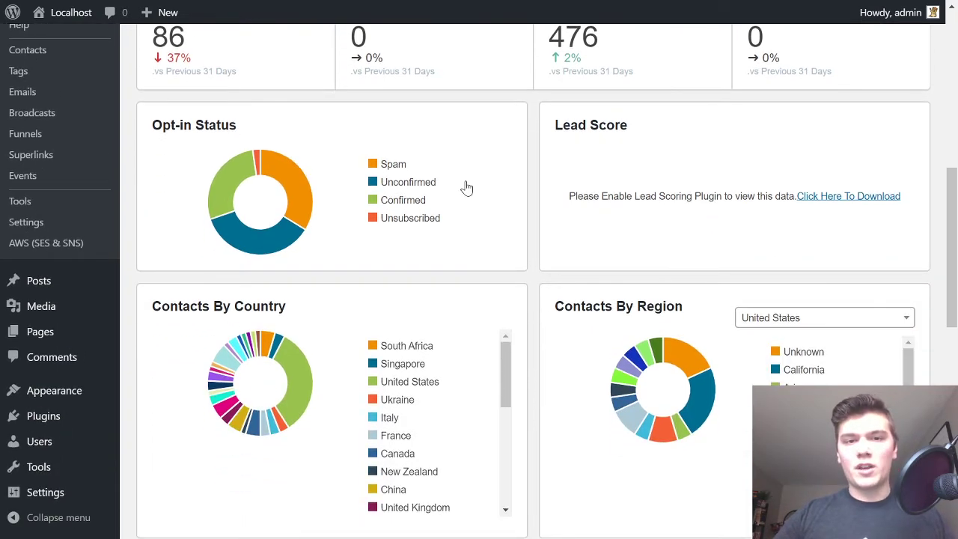
{"action": "scroll", "coordinate": [543, 233], "scroll_direction": "down", "scroll_amount": 1}
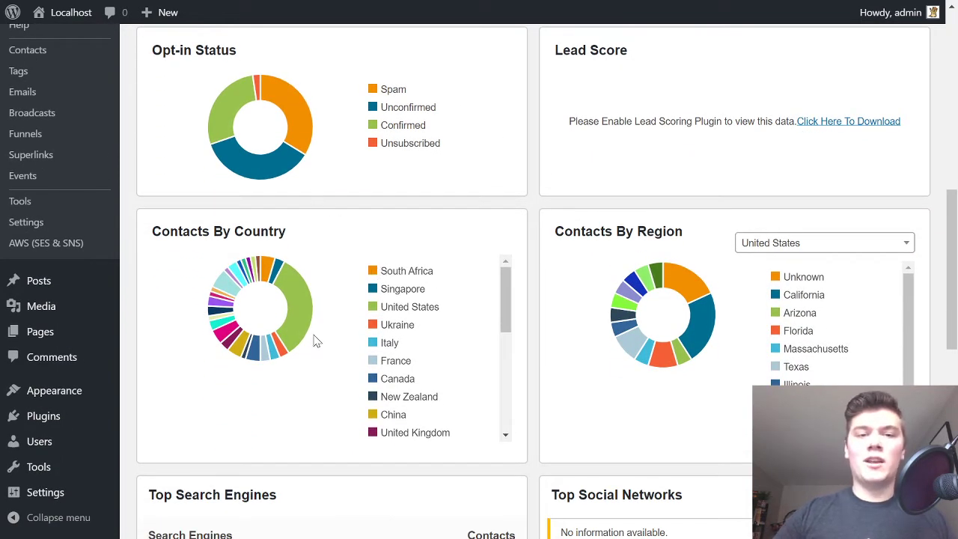
{"action": "scroll", "coordinate": [427, 337], "scroll_direction": "down", "scroll_amount": 3}
{"action": "scroll", "coordinate": [440, 381], "scroll_direction": "up", "scroll_amount": 1}
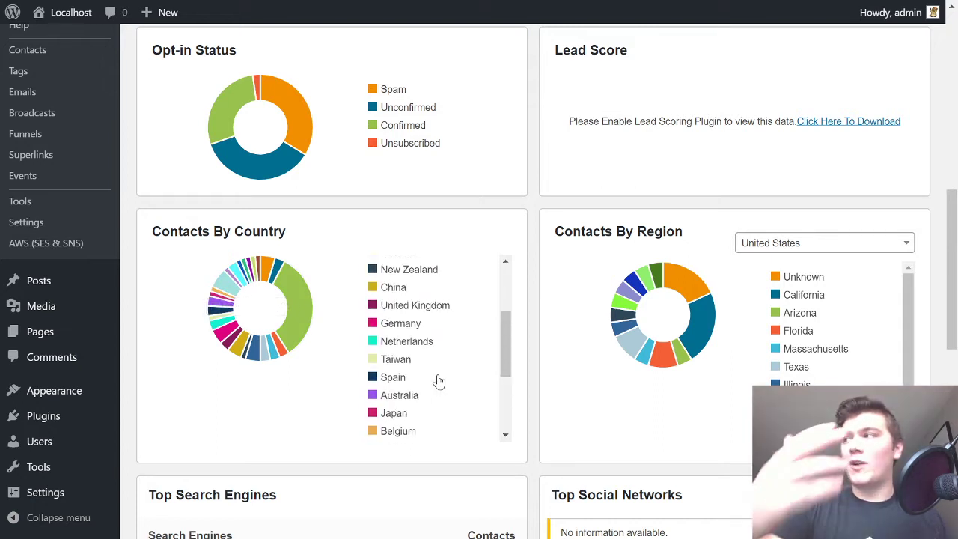
{"action": "scroll", "coordinate": [439, 381], "scroll_direction": "down", "scroll_amount": 2}
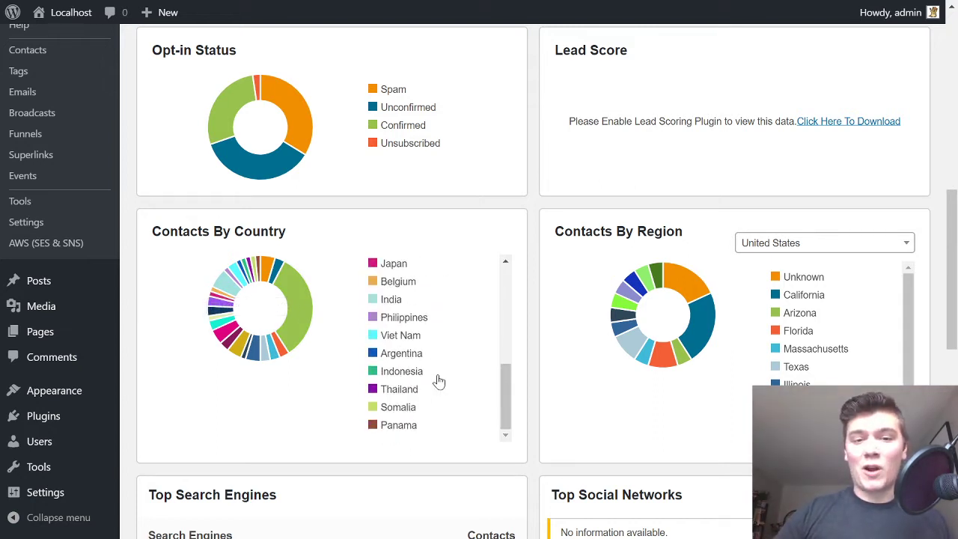
{"action": "scroll", "coordinate": [441, 385], "scroll_direction": "up", "scroll_amount": 4}
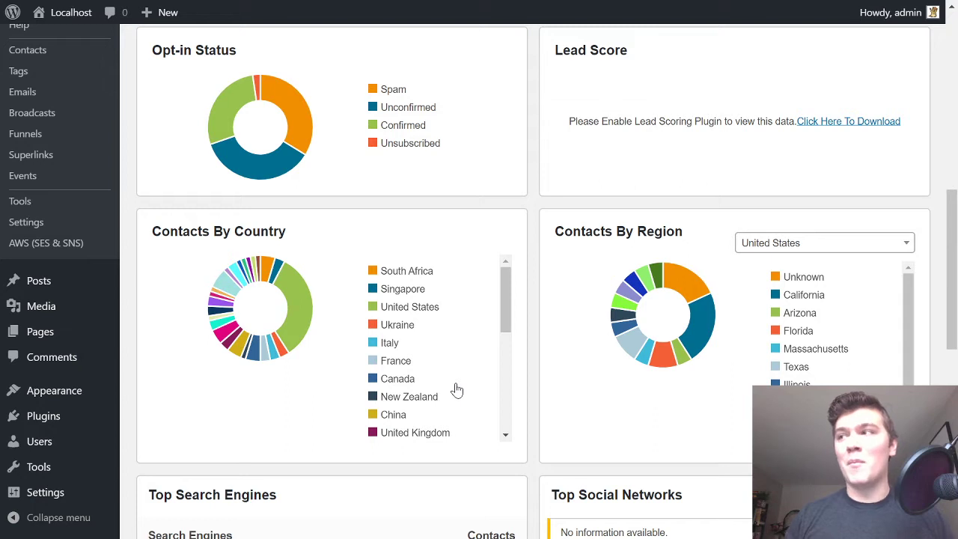
{"action": "scroll", "coordinate": [459, 394], "scroll_direction": "down", "scroll_amount": 3}
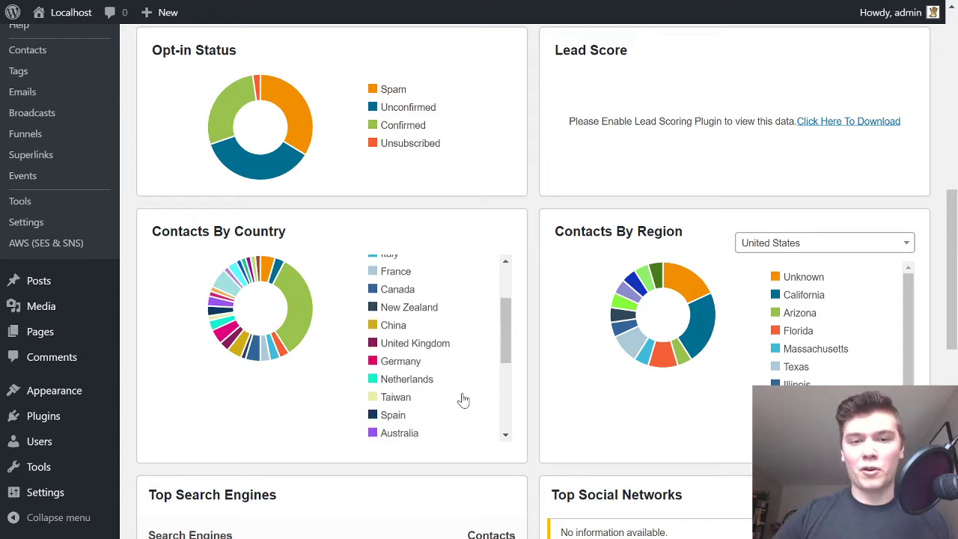
{"action": "scroll", "coordinate": [467, 397], "scroll_direction": "up", "scroll_amount": 3}
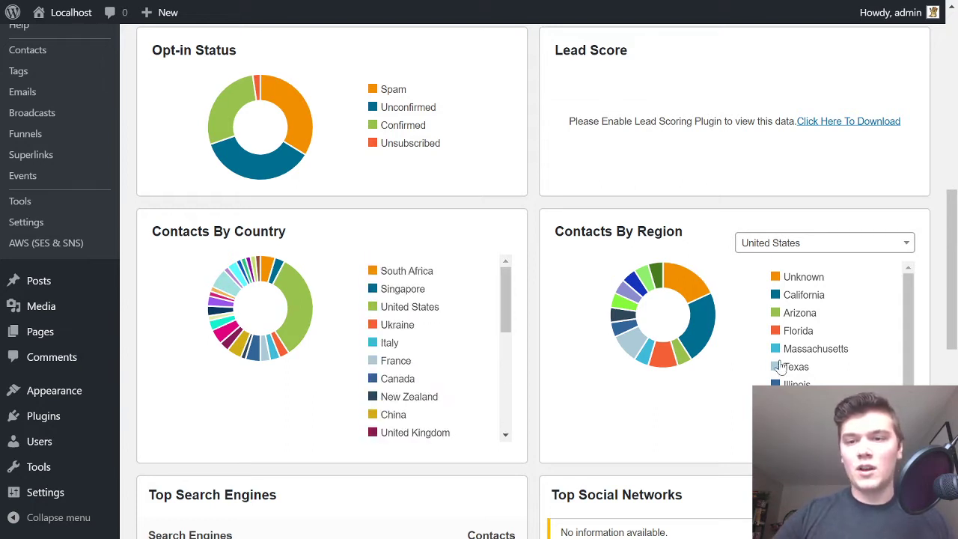
{"action": "scroll", "coordinate": [870, 360], "scroll_direction": "down", "scroll_amount": 2}
{"action": "scroll", "coordinate": [868, 359], "scroll_direction": "up", "scroll_amount": 2}
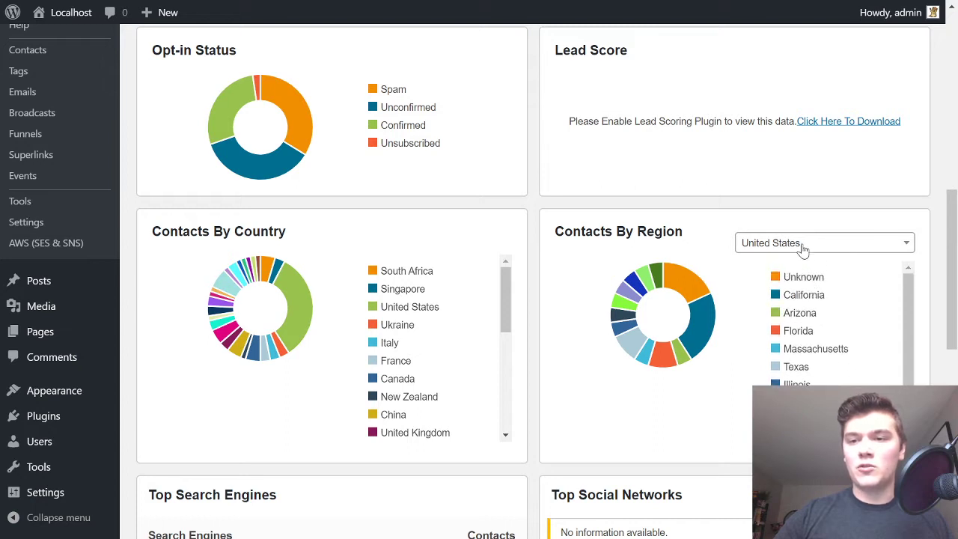
{"action": "left_click", "coordinate": [804, 246]}
{"action": "scroll", "coordinate": [836, 348], "scroll_direction": "up", "scroll_amount": 20}
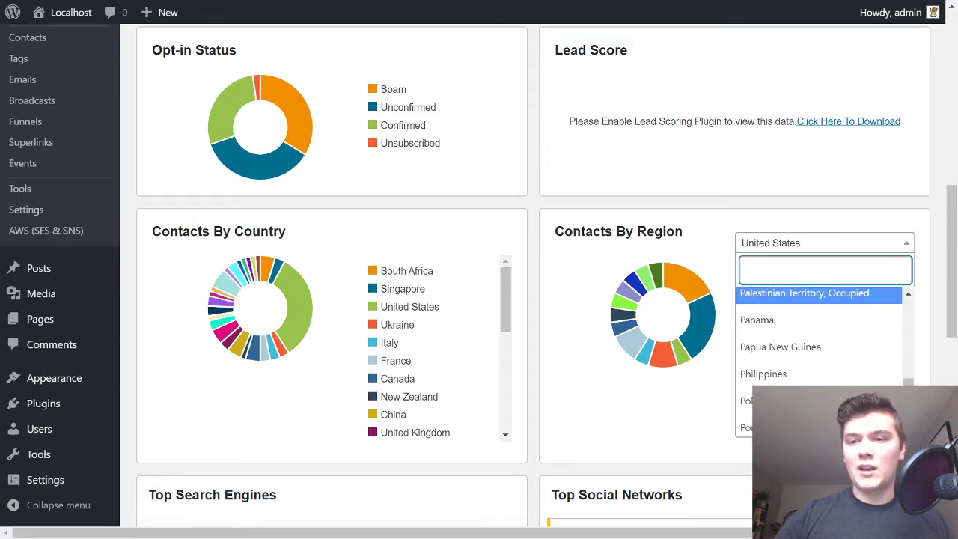
{"action": "left_click", "coordinate": [752, 247]}
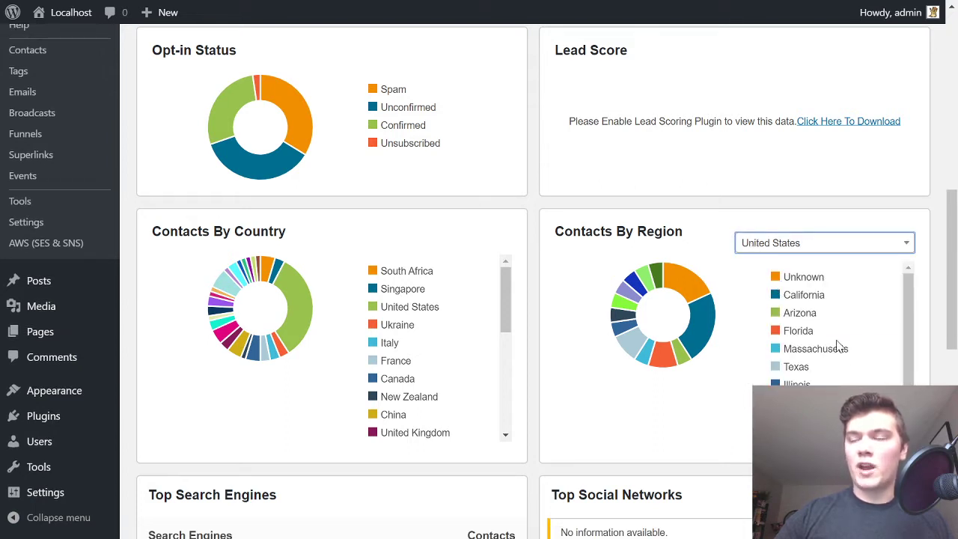
Set the country of the Contacts By Region chart to Canada.
{"action": "left_click", "coordinate": [814, 245]}
{"action": "scroll", "coordinate": [828, 360], "scroll_direction": "up", "scroll_amount": 3}
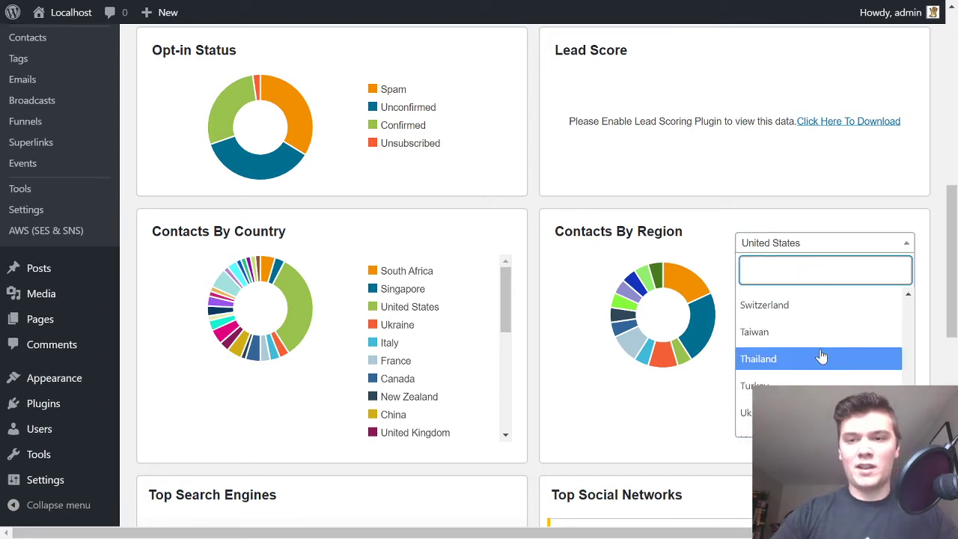
{"action": "type", "text": "Cana"}
{"action": "key", "text": "Return"}
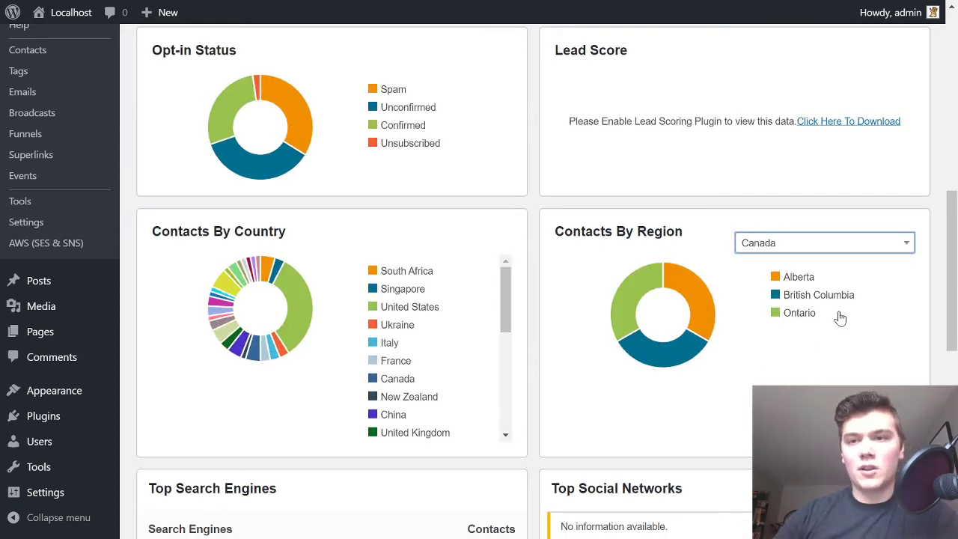
Examine the top search engines, social networks, source pages and lead sources tables in the Contacts report.
{"action": "scroll", "coordinate": [808, 331], "scroll_direction": "up", "scroll_amount": 2}
{"action": "scroll", "coordinate": [745, 199], "scroll_direction": "down", "scroll_amount": 3}
{"action": "scroll", "coordinate": [791, 271], "scroll_direction": "down", "scroll_amount": 2}
{"action": "scroll", "coordinate": [797, 272], "scroll_direction": "down", "scroll_amount": 3}
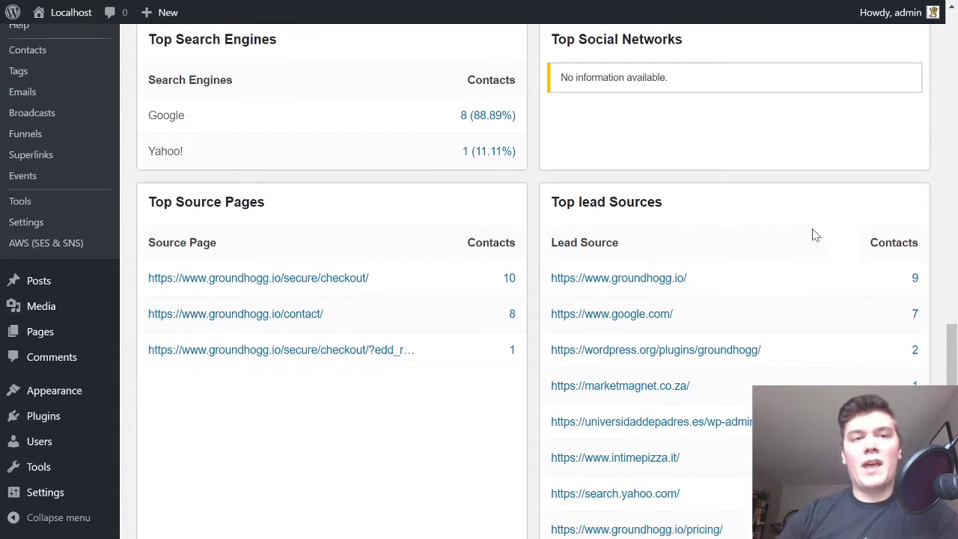
{"action": "scroll", "coordinate": [820, 237], "scroll_direction": "up", "scroll_amount": 1}
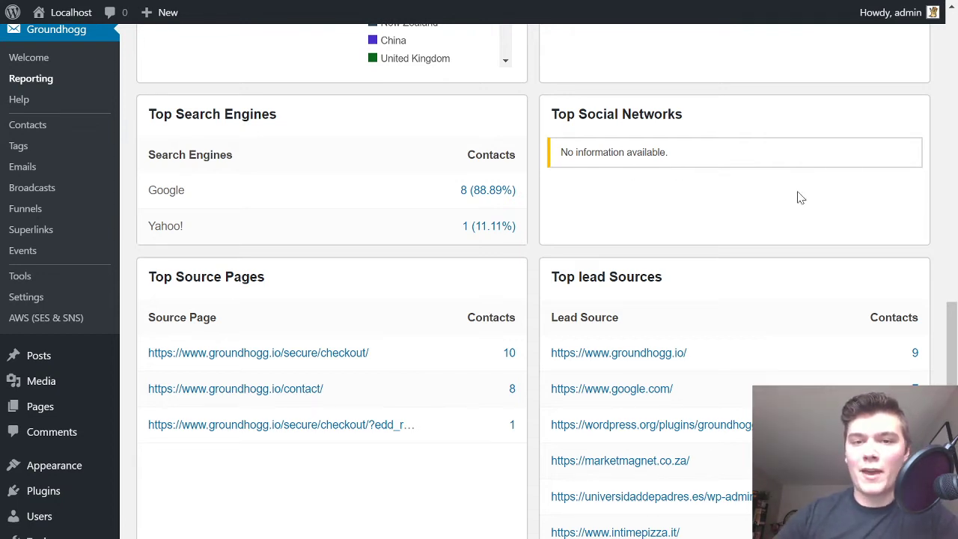
{"action": "scroll", "coordinate": [723, 238], "scroll_direction": "down", "scroll_amount": 3}
{"action": "scroll", "coordinate": [509, 214], "scroll_direction": "up", "scroll_amount": 1}
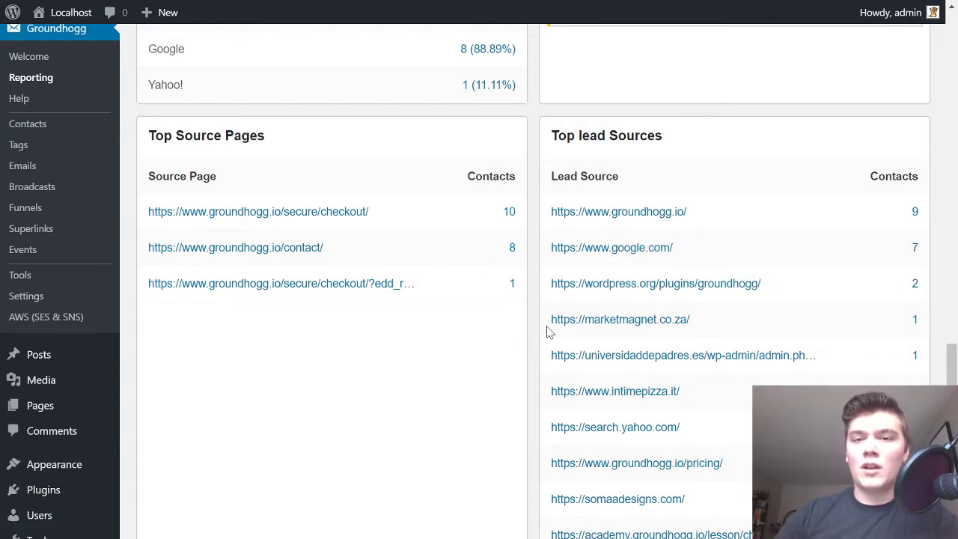
{"action": "scroll", "coordinate": [644, 324], "scroll_direction": "down", "scroll_amount": 1}
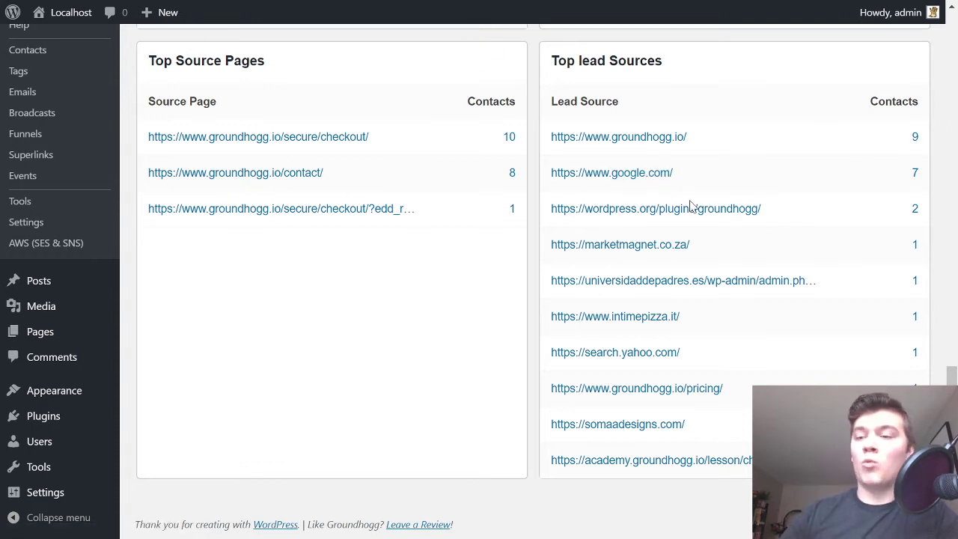
{"action": "scroll", "coordinate": [749, 247], "scroll_direction": "up", "scroll_amount": 2}
{"action": "scroll", "coordinate": [777, 266], "scroll_direction": "down", "scroll_amount": 2}
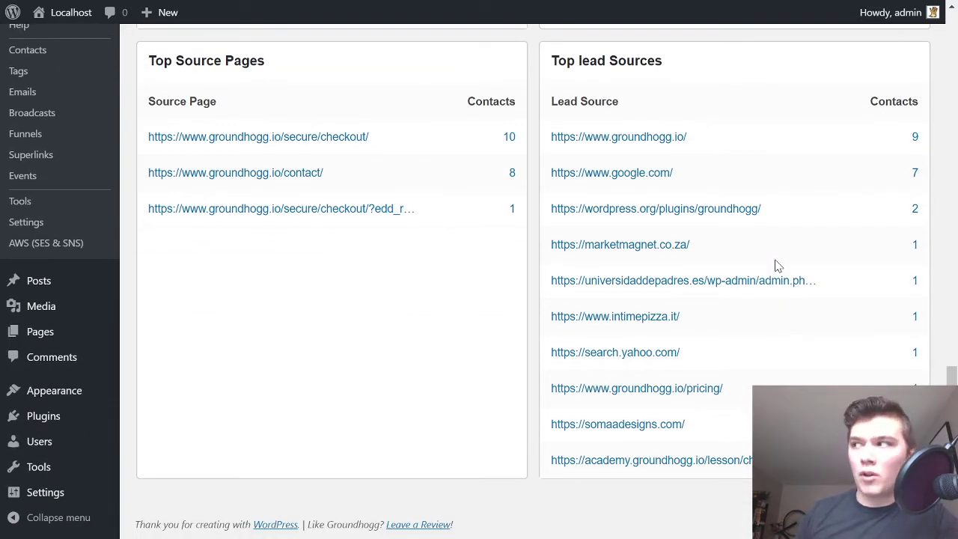
Open the Email report and examine the Email Activity chart of sent, clicked and opened emails.
{"action": "scroll", "coordinate": [776, 266], "scroll_direction": "up", "scroll_amount": 15}
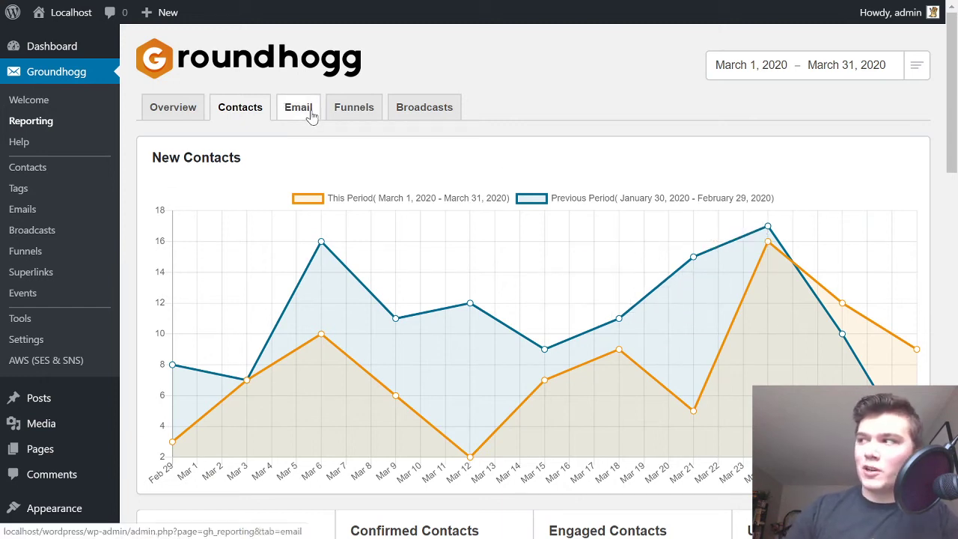
{"action": "left_click", "coordinate": [311, 116]}
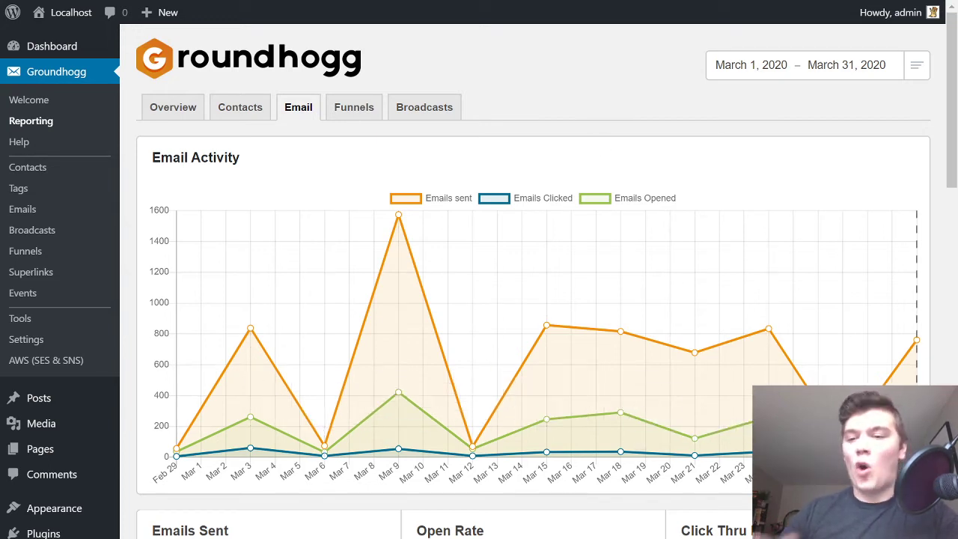
{"action": "scroll", "coordinate": [749, 408], "scroll_direction": "down", "scroll_amount": 1}
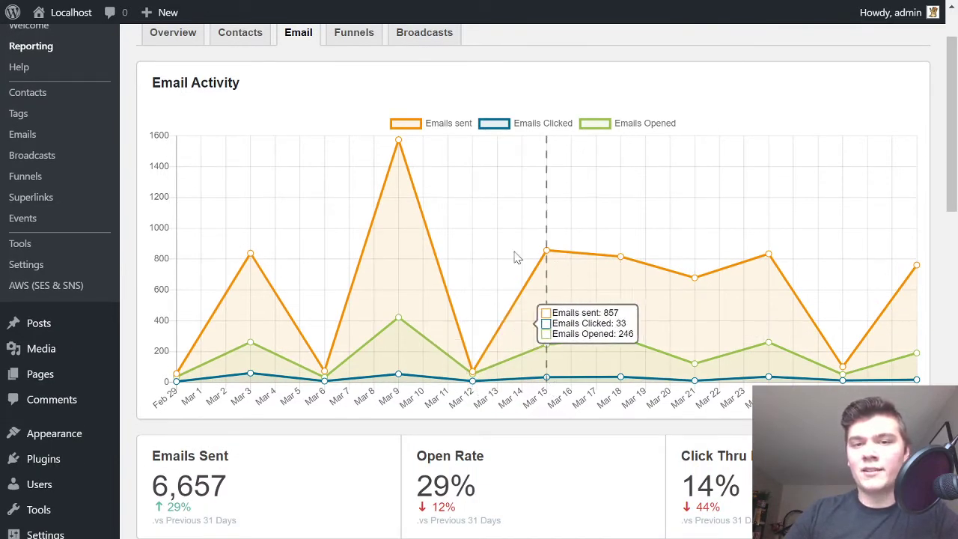
{"action": "scroll", "coordinate": [584, 240], "scroll_direction": "down", "scroll_amount": 1}
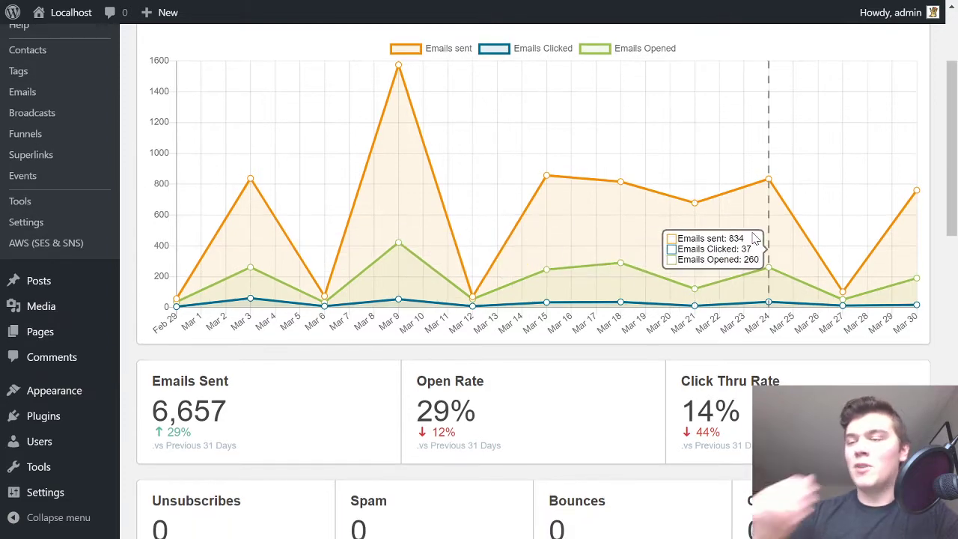
{"action": "scroll", "coordinate": [755, 238], "scroll_direction": "down", "scroll_amount": 2}
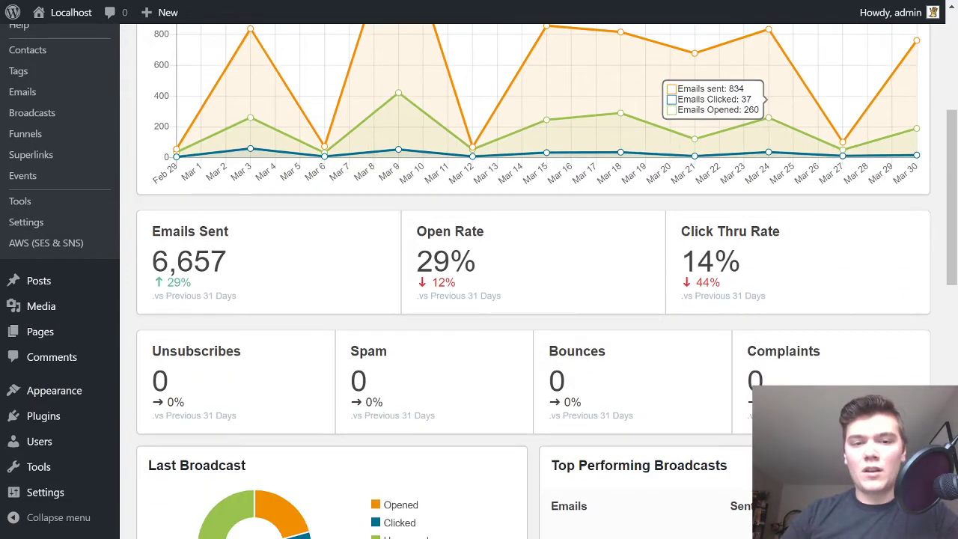
Review the Emails Sent, Open Rate and Click Thru Rate figures in the Email report against the previous 31 days.
{"action": "left_click_drag", "start_coordinate": [761, 313], "coordinate": [300, 233]}
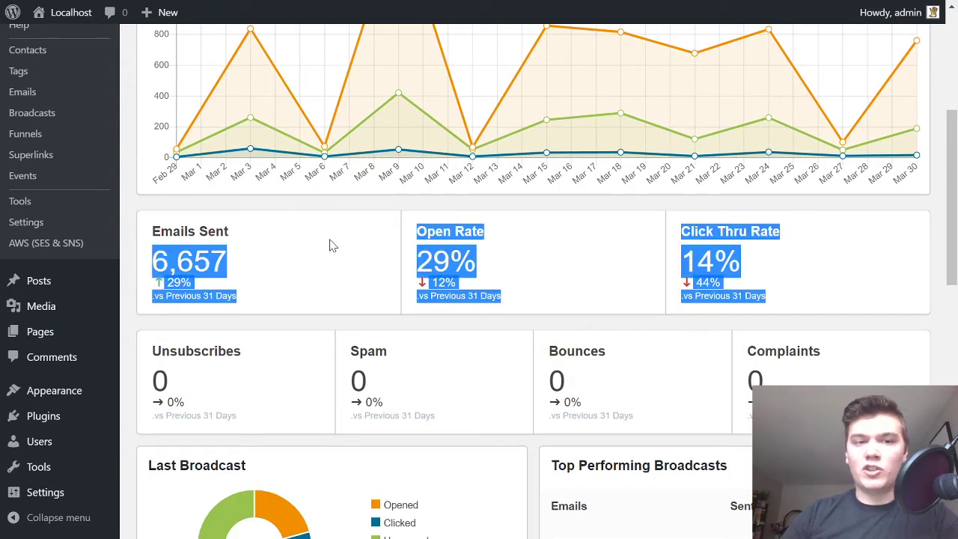
{"action": "left_click", "coordinate": [329, 245]}
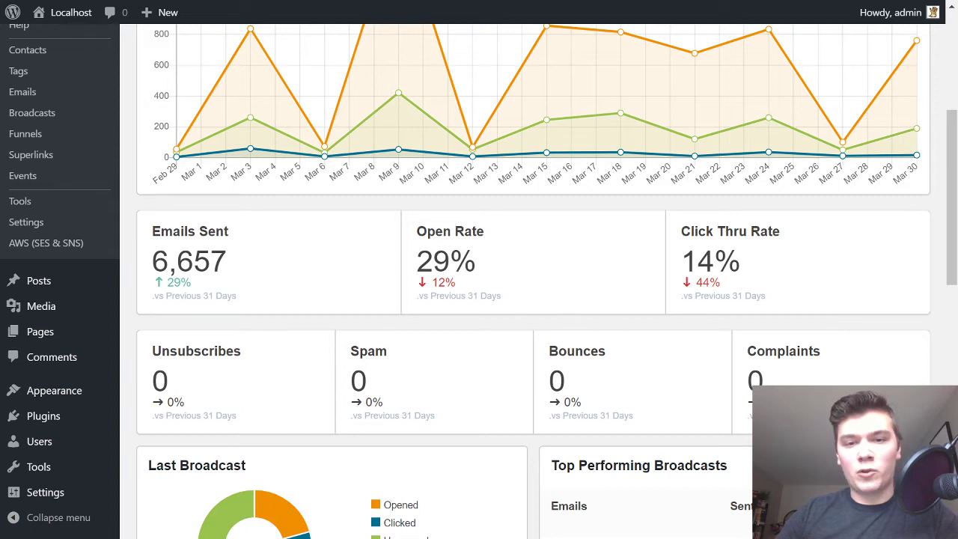
{"action": "left_click_drag", "start_coordinate": [430, 286], "coordinate": [498, 292]}
{"action": "left_click_drag", "start_coordinate": [722, 283], "coordinate": [686, 289]}
{"action": "left_click", "coordinate": [685, 288]}
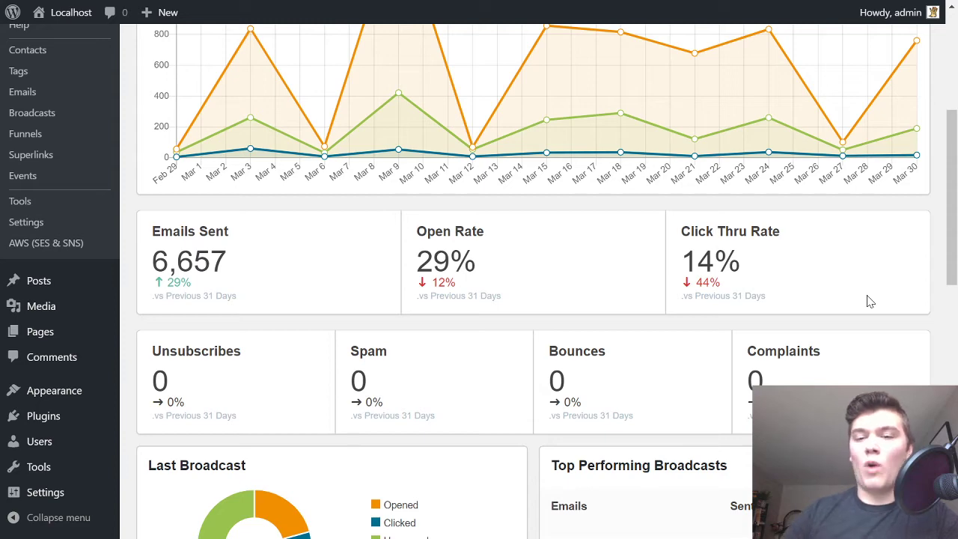
Review the Unsubscribes, Spam, Bounces and Complaints figures in the Email report.
{"action": "scroll", "coordinate": [876, 296], "scroll_direction": "down", "scroll_amount": 2}
{"action": "scroll", "coordinate": [886, 271], "scroll_direction": "up", "scroll_amount": 1}
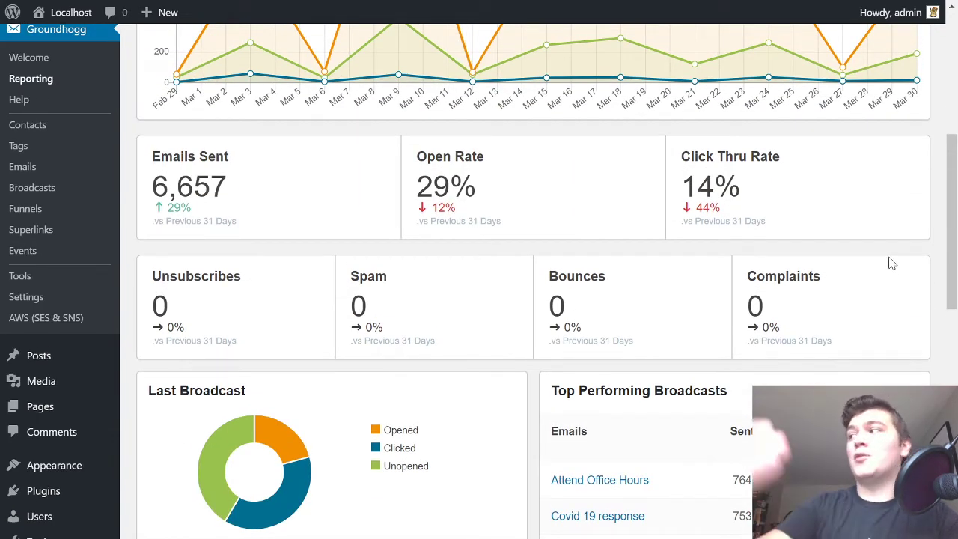
{"action": "scroll", "coordinate": [499, 247], "scroll_direction": "down", "scroll_amount": 1}
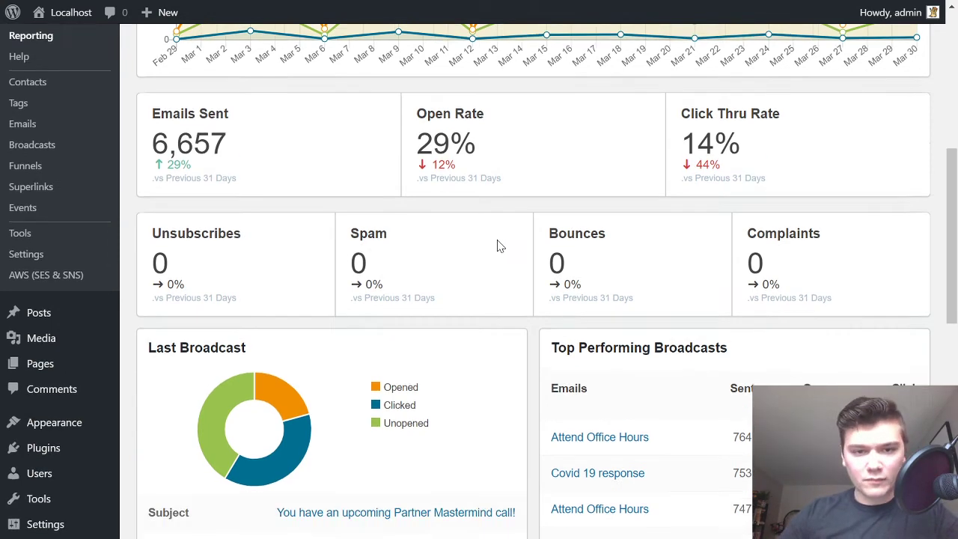
{"action": "left_click_drag", "start_coordinate": [861, 269], "coordinate": [151, 202]}
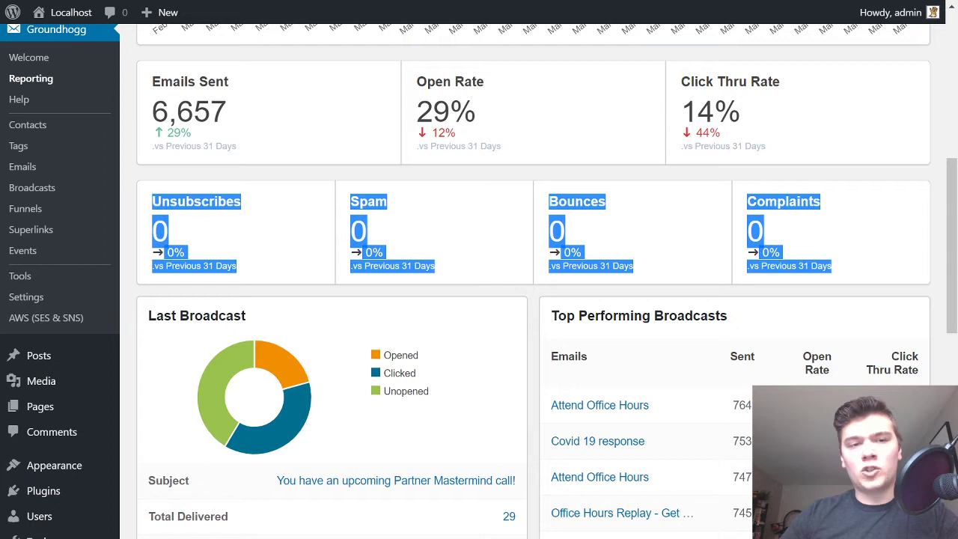
{"action": "left_click", "coordinate": [431, 222]}
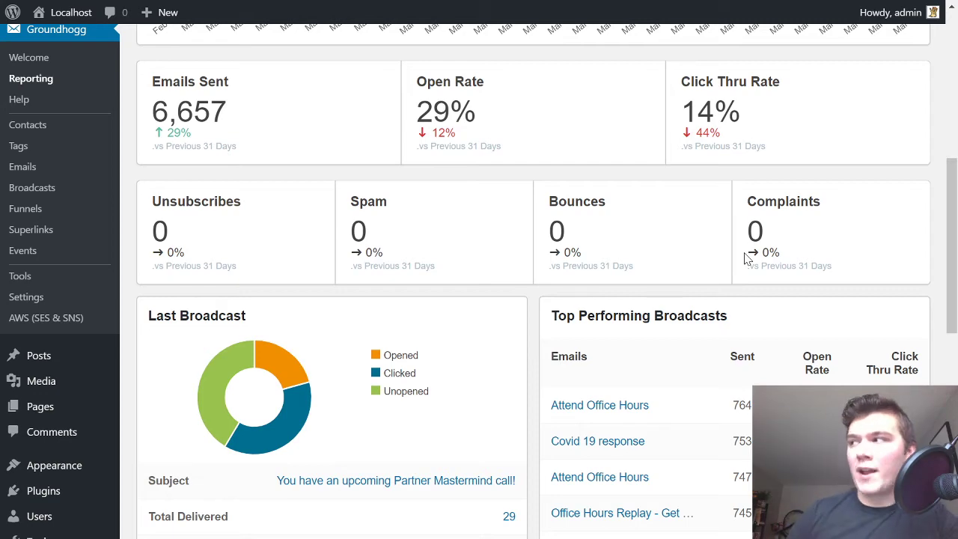
Review the Last Broadcast summary in the Email report, highlighting its Click Thru Rate.
{"action": "scroll", "coordinate": [756, 259], "scroll_direction": "down", "scroll_amount": 3}
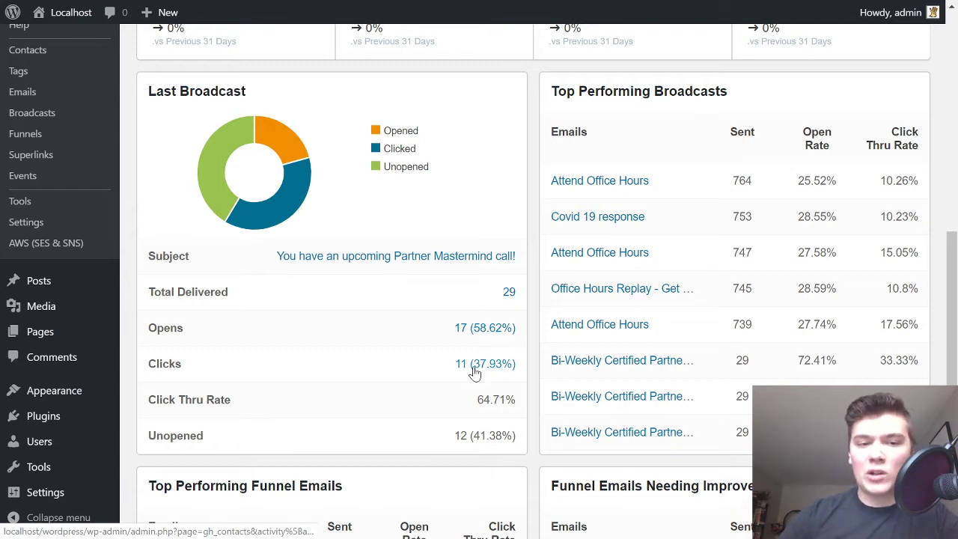
{"action": "left_click_drag", "start_coordinate": [530, 404], "coordinate": [461, 406]}
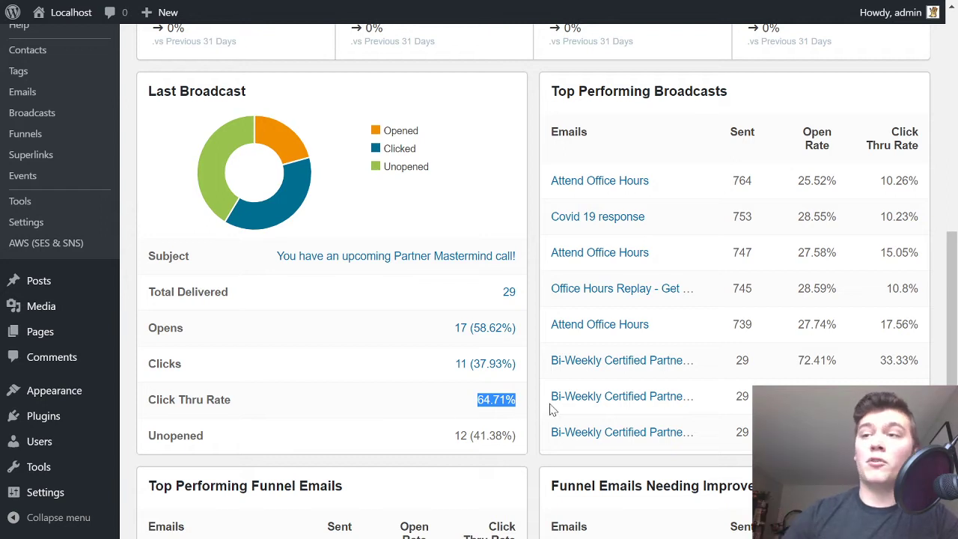
{"action": "left_click", "coordinate": [635, 397]}
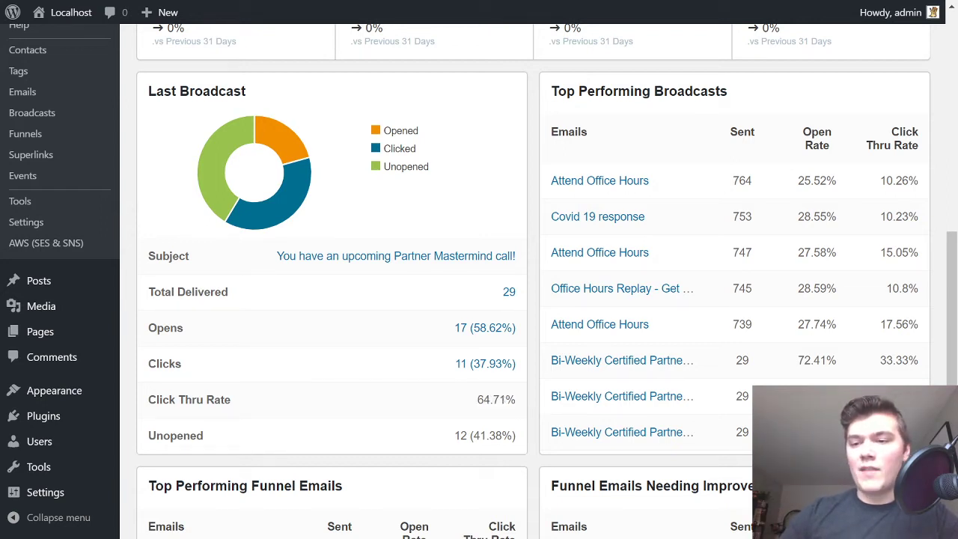
Examine the Top Performing Broadcasts table, highlighting the sent, open rate and click thru rate values of the first Attend Office Hours broadcast.
{"action": "left_click_drag", "start_coordinate": [919, 440], "coordinate": [558, 168]}
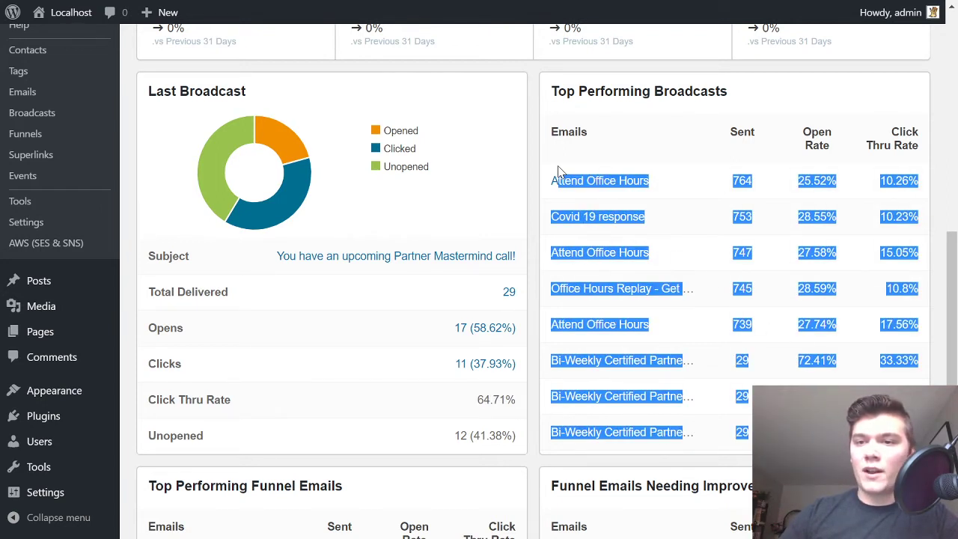
{"action": "left_click", "coordinate": [672, 166]}
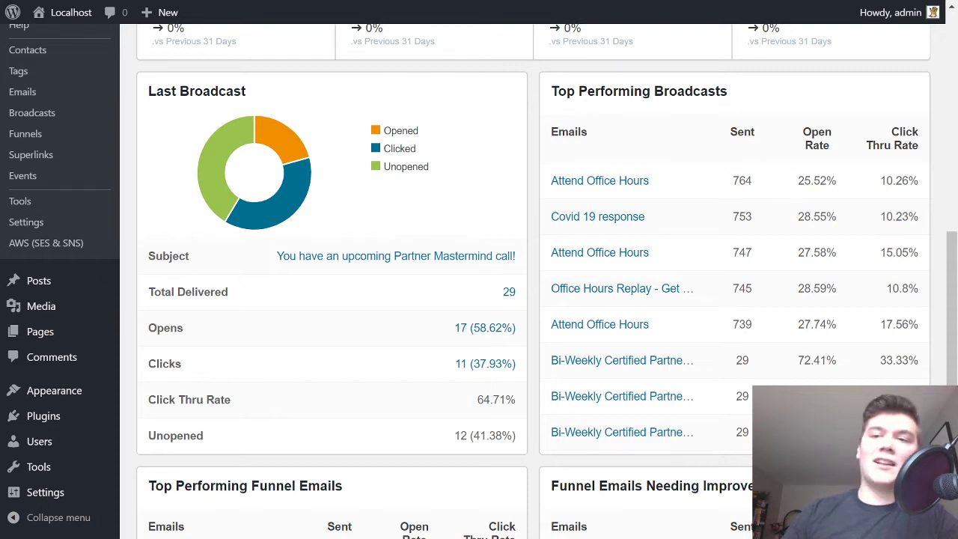
{"action": "left_click_drag", "start_coordinate": [727, 181], "coordinate": [773, 186]}
{"action": "left_click", "coordinate": [772, 186]}
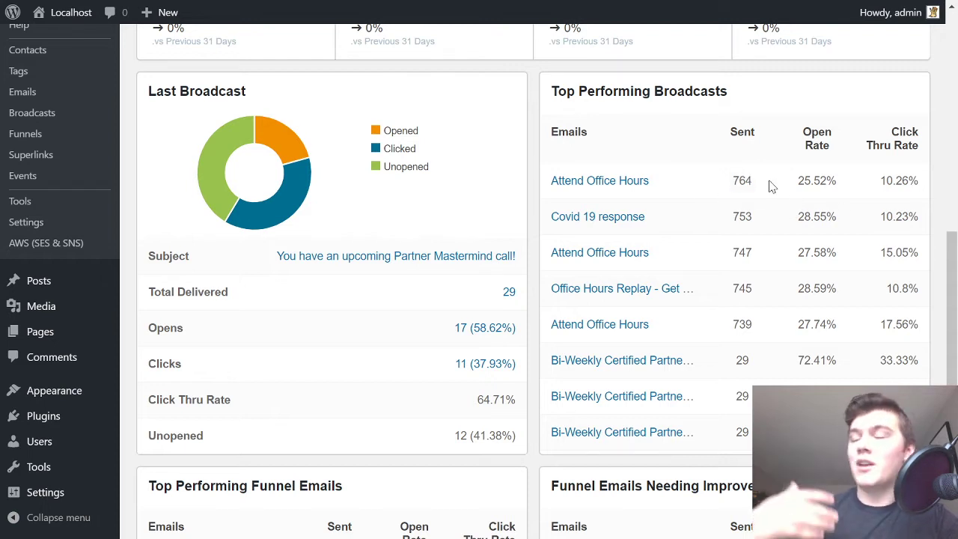
{"action": "left_click_drag", "start_coordinate": [773, 186], "coordinate": [804, 182]}
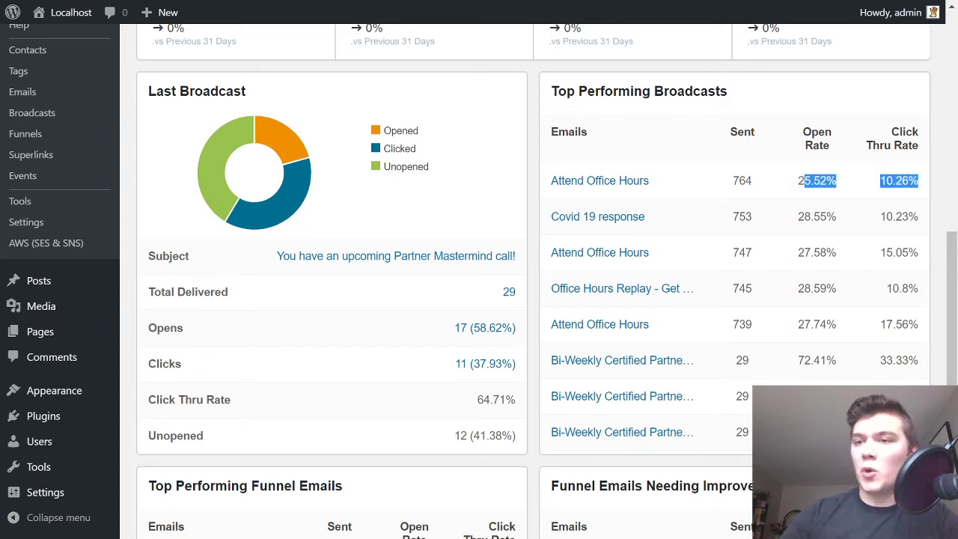
{"action": "scroll", "coordinate": [861, 193], "scroll_direction": "down", "scroll_amount": 1}
{"action": "scroll", "coordinate": [889, 183], "scroll_direction": "up", "scroll_amount": 1}
{"action": "scroll", "coordinate": [845, 198], "scroll_direction": "down", "scroll_amount": 1}
{"action": "scroll", "coordinate": [844, 198], "scroll_direction": "down", "scroll_amount": 3}
{"action": "scroll", "coordinate": [754, 150], "scroll_direction": "up", "scroll_amount": 4}
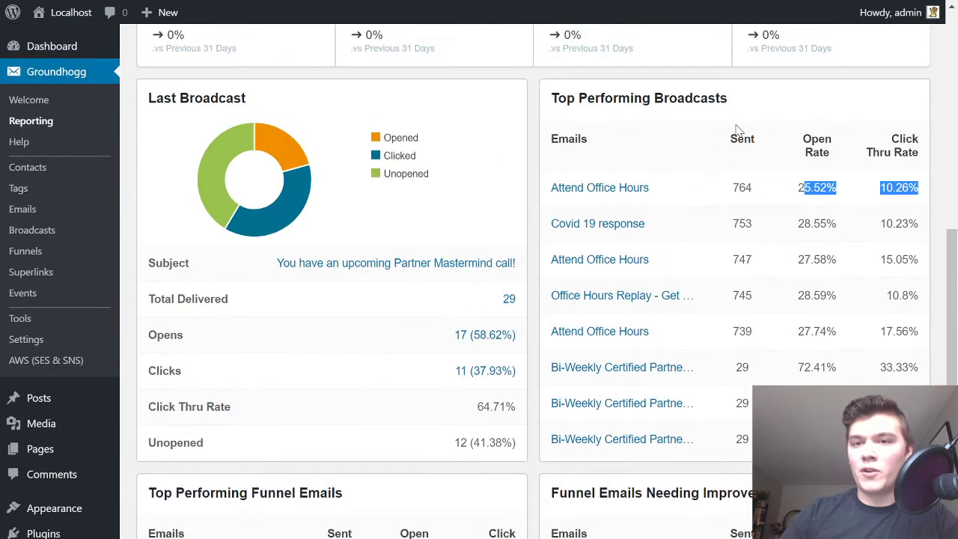
Review the open and click thru rates under Funnel Emails Needing Improvement and open the [Onboarding] Community email.
{"action": "scroll", "coordinate": [798, 368], "scroll_direction": "down", "scroll_amount": 5}
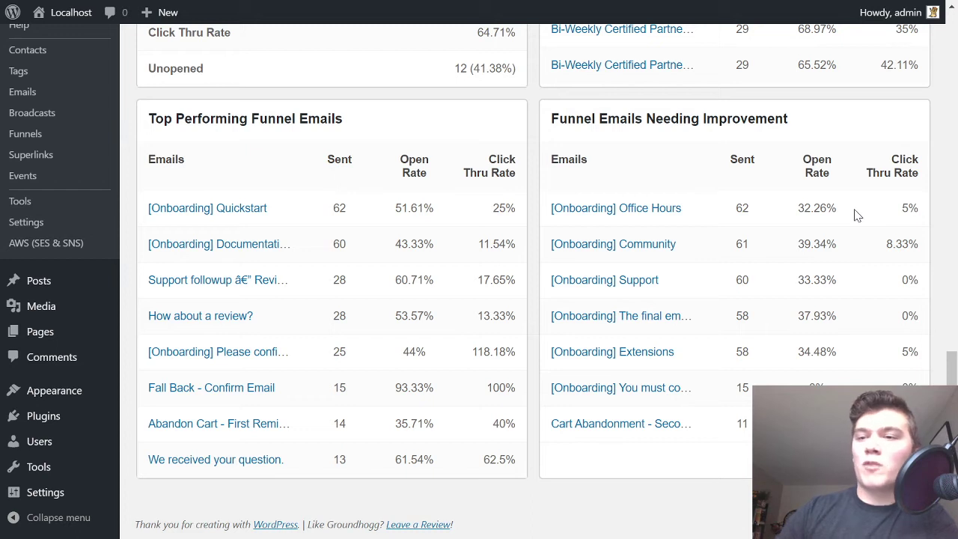
{"action": "left_click_drag", "start_coordinate": [922, 216], "coordinate": [904, 215]}
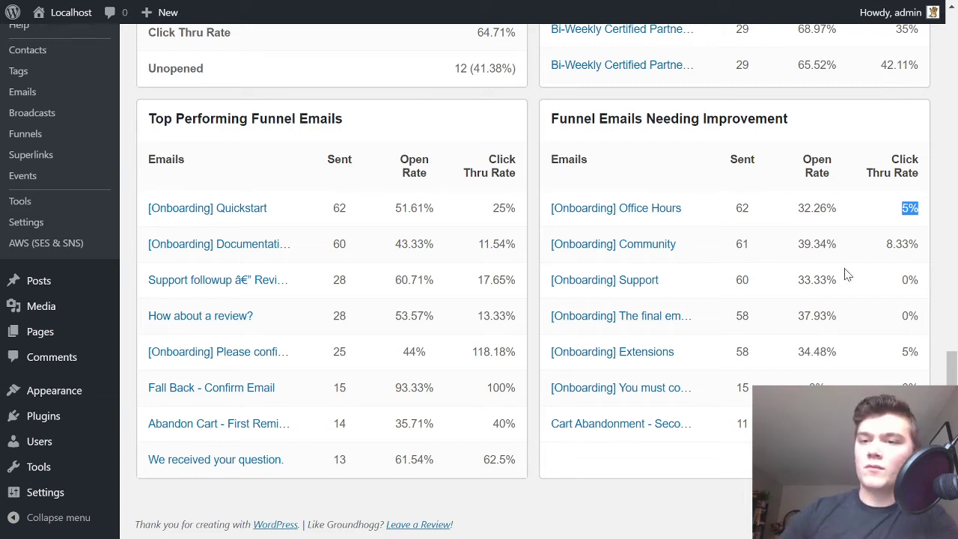
{"action": "left_click_drag", "start_coordinate": [840, 248], "coordinate": [795, 252]}
{"action": "left_click_drag", "start_coordinate": [893, 245], "coordinate": [920, 244]}
{"action": "left_click", "coordinate": [920, 244]}
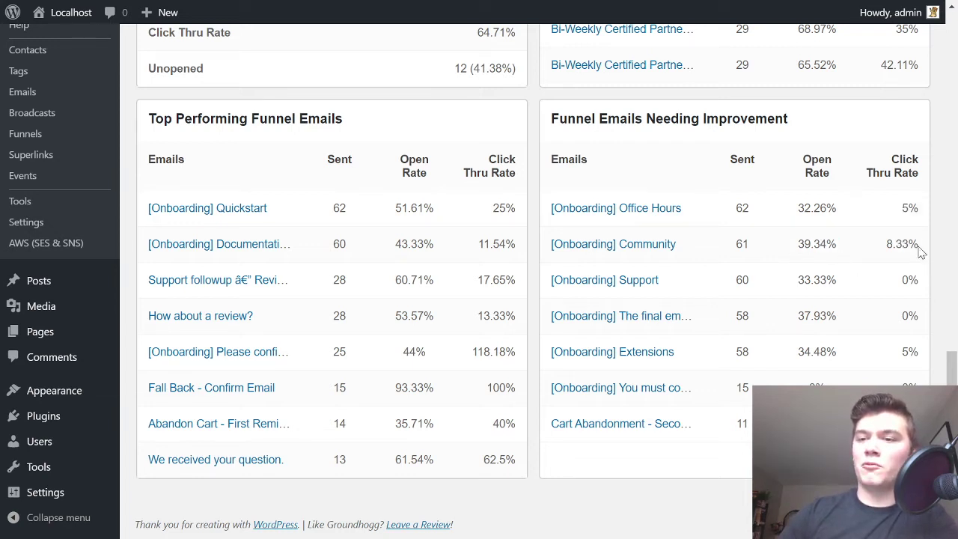
{"action": "left_click", "coordinate": [648, 253]}
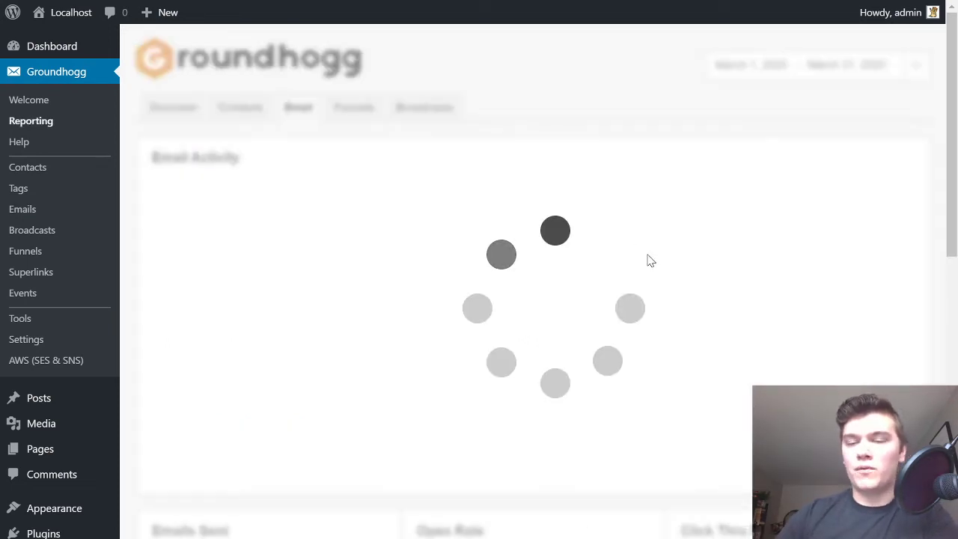
Return to Funnel Emails Needing Improvement and check the sent and open rate figures of the "[Onboarding] You must co…" email.
{"action": "scroll", "coordinate": [826, 302], "scroll_direction": "down", "scroll_amount": 3}
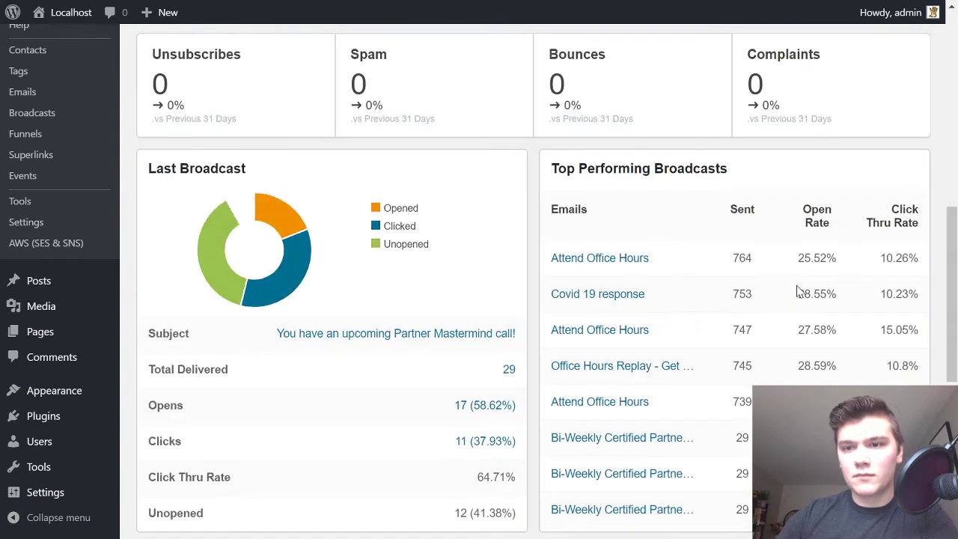
{"action": "scroll", "coordinate": [799, 290], "scroll_direction": "down", "scroll_amount": 3}
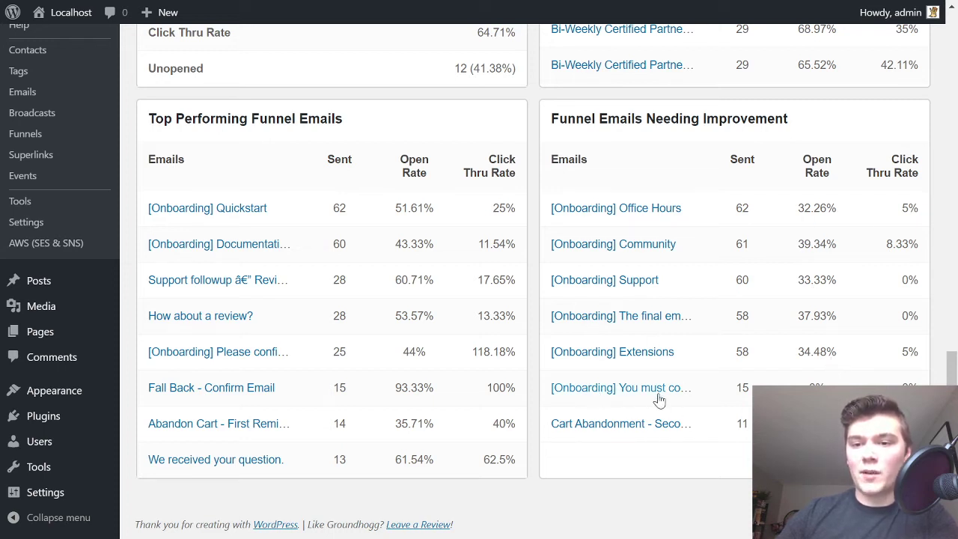
{"action": "left_click_drag", "start_coordinate": [807, 390], "coordinate": [742, 389]}
{"action": "left_click", "coordinate": [779, 392]}
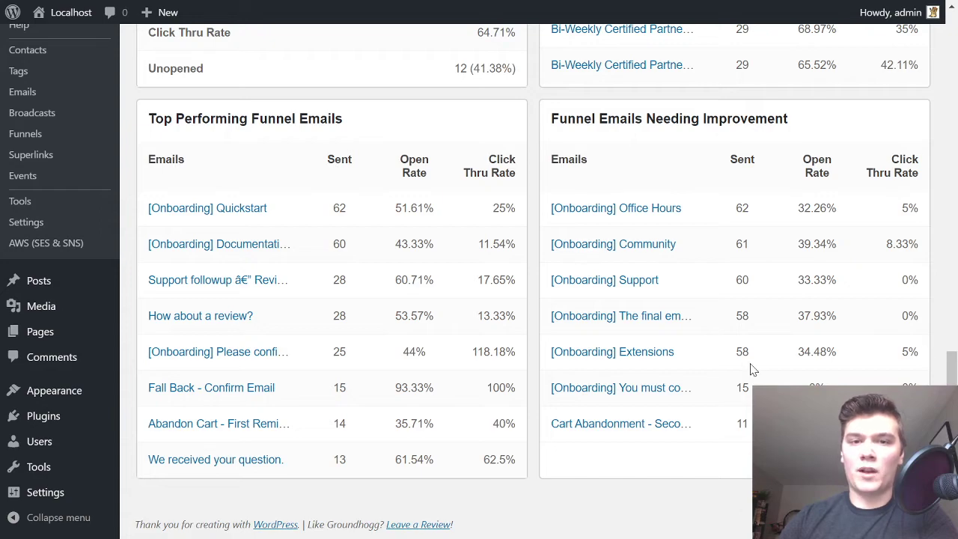
Open the Funnels report and look through the Onboarding Series breakdown, email tables and benchmark conversion rate.
{"action": "scroll", "coordinate": [755, 359], "scroll_direction": "up", "scroll_amount": 10}
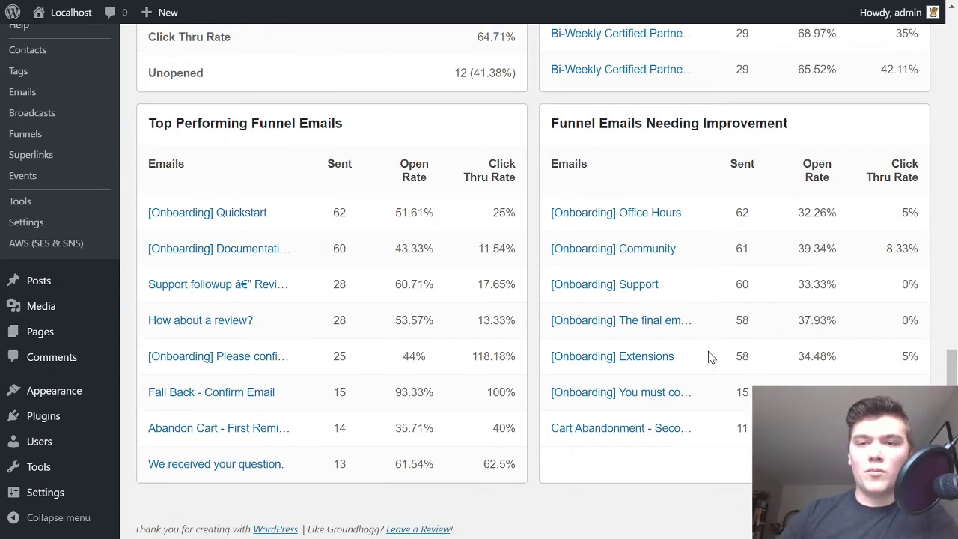
{"action": "scroll", "coordinate": [756, 354], "scroll_direction": "up", "scroll_amount": 4}
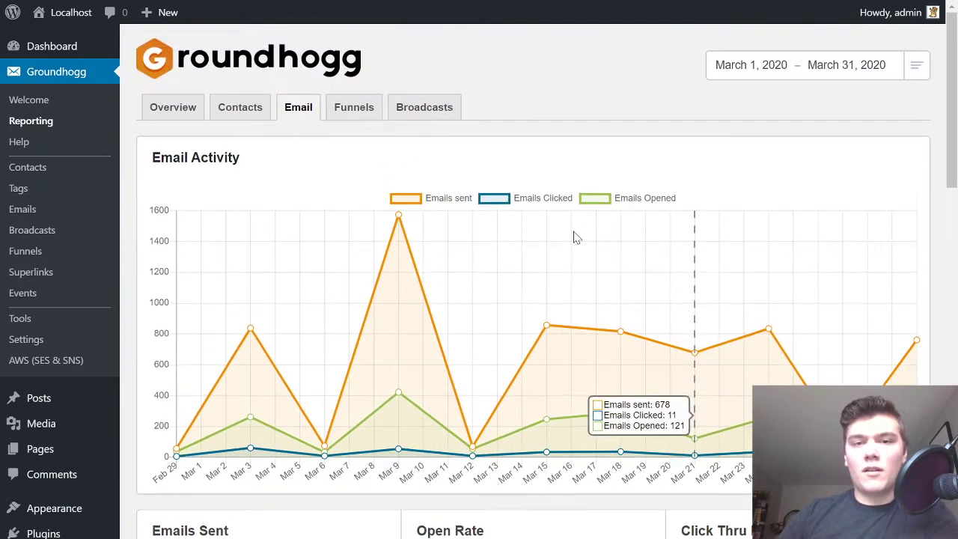
{"action": "left_click", "coordinate": [346, 112]}
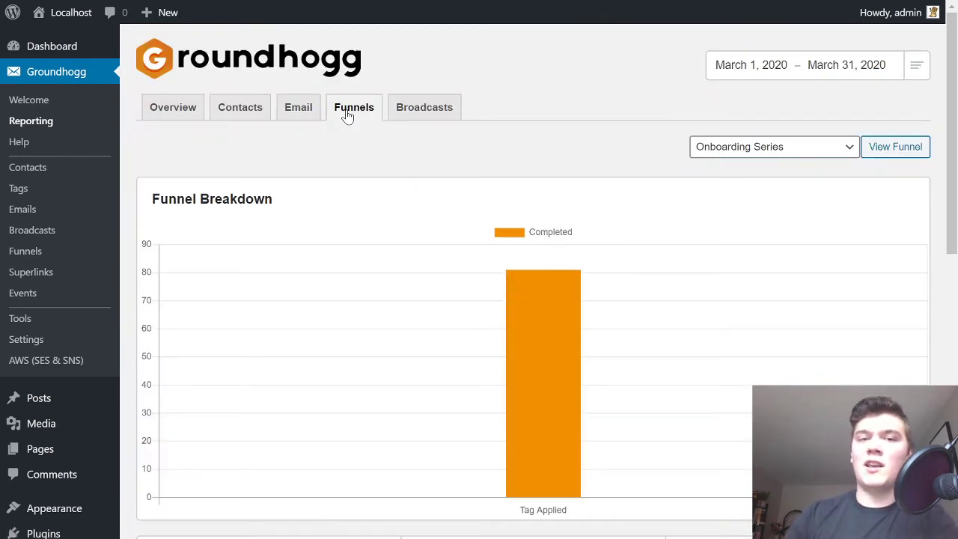
{"action": "scroll", "coordinate": [689, 200], "scroll_direction": "down", "scroll_amount": 6}
{"action": "scroll", "coordinate": [711, 217], "scroll_direction": "up", "scroll_amount": 6}
{"action": "scroll", "coordinate": [479, 176], "scroll_direction": "down", "scroll_amount": 7}
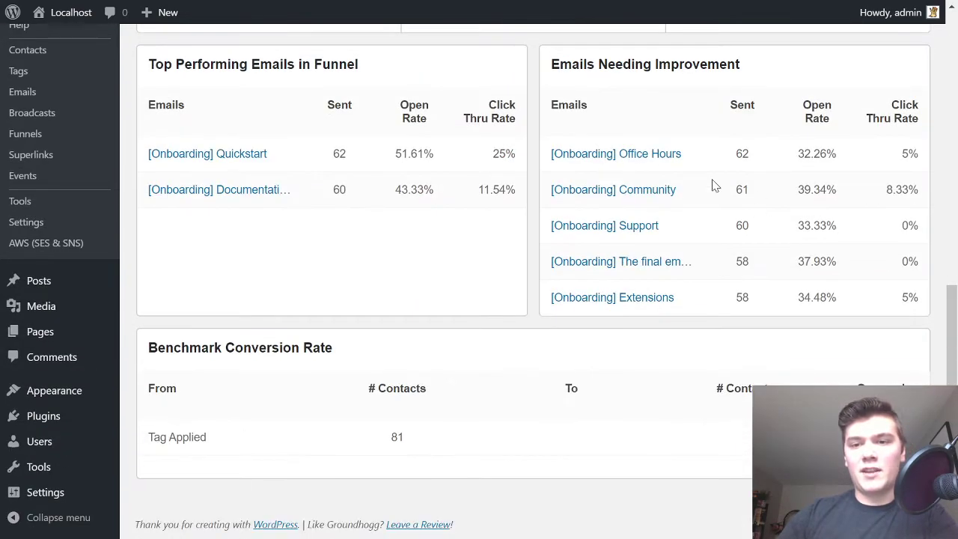
{"action": "scroll", "coordinate": [695, 262], "scroll_direction": "up", "scroll_amount": 7}
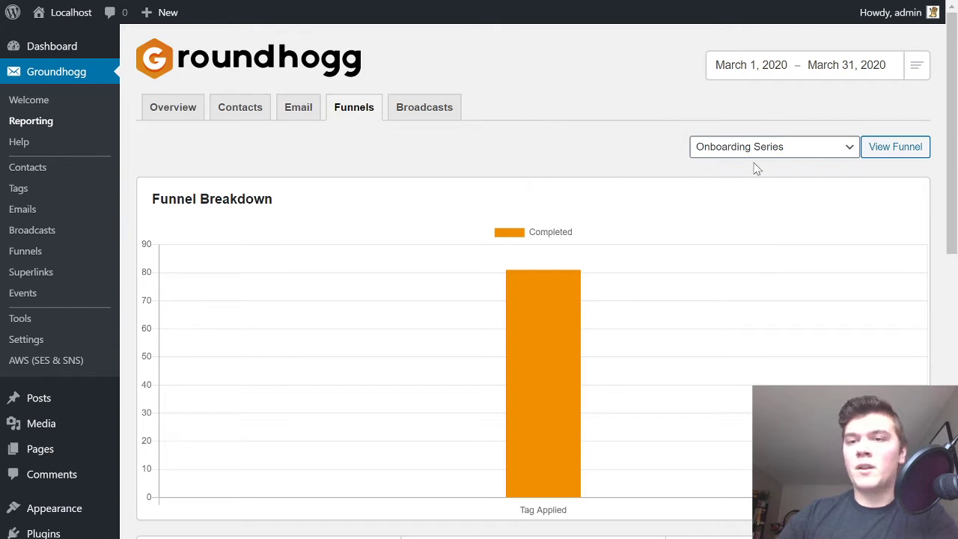
Switch the Funnels report to the Abandoned Cart Reclaim funnel and inspect the Download Purchased and Emptied Cart bars.
{"action": "left_click", "coordinate": [783, 151]}
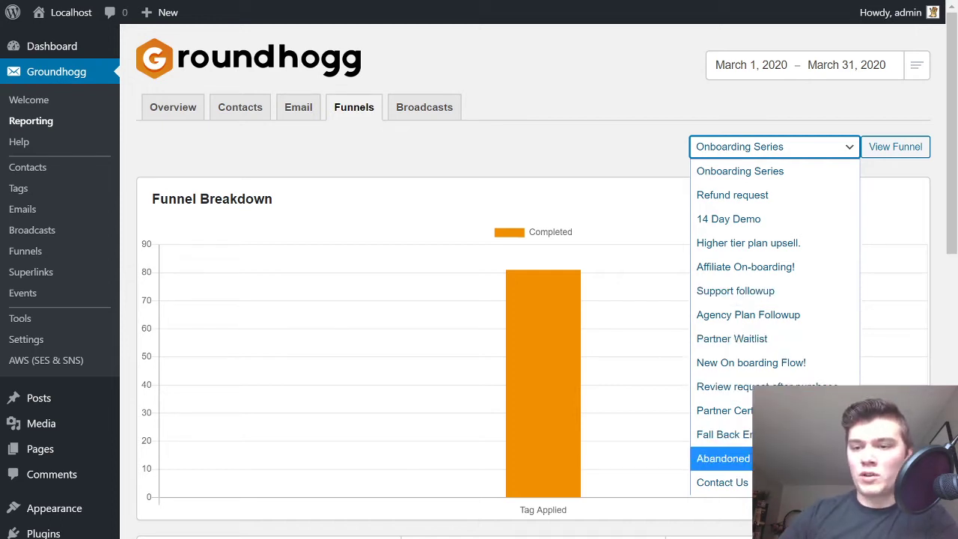
{"action": "left_click", "coordinate": [723, 458]}
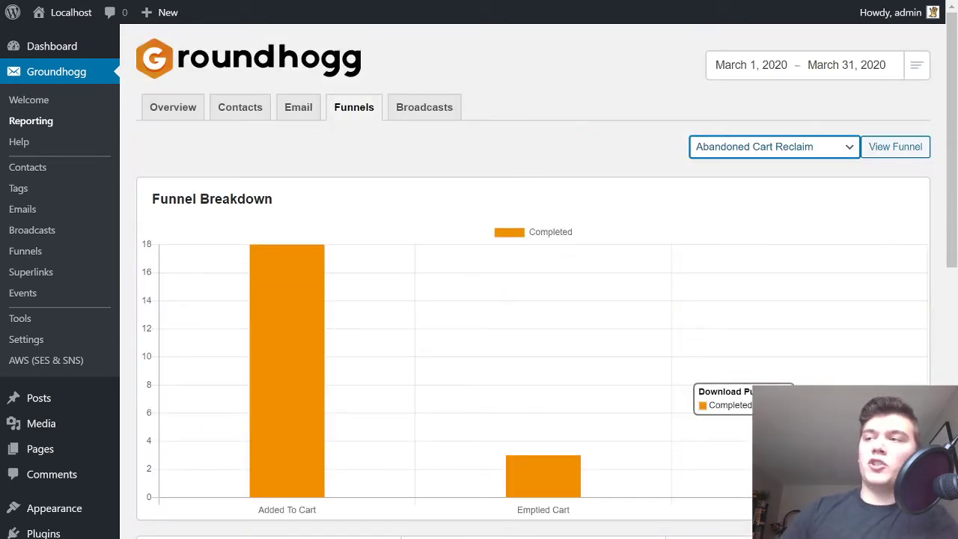
{"action": "scroll", "coordinate": [292, 250], "scroll_direction": "down", "scroll_amount": 2}
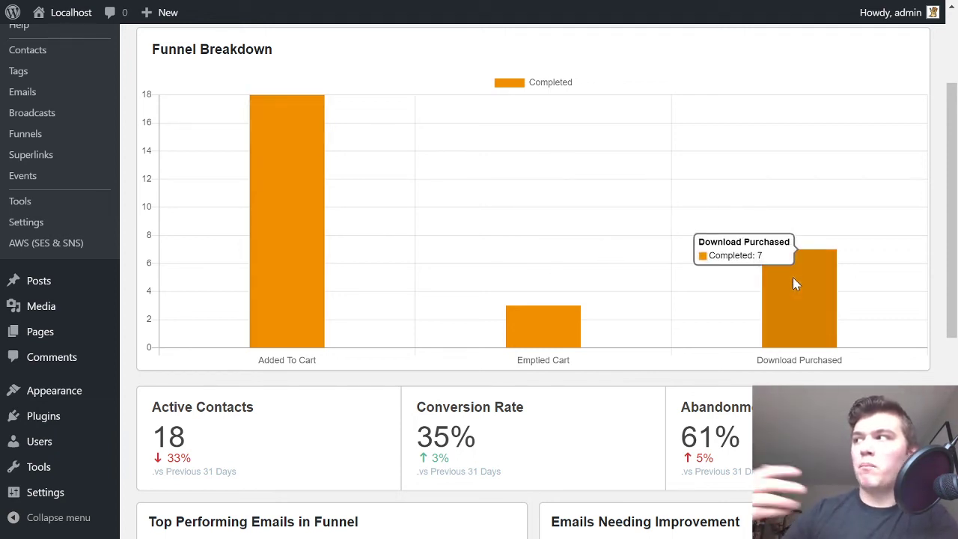
{"action": "mouse_move", "coordinate": [562, 336]}
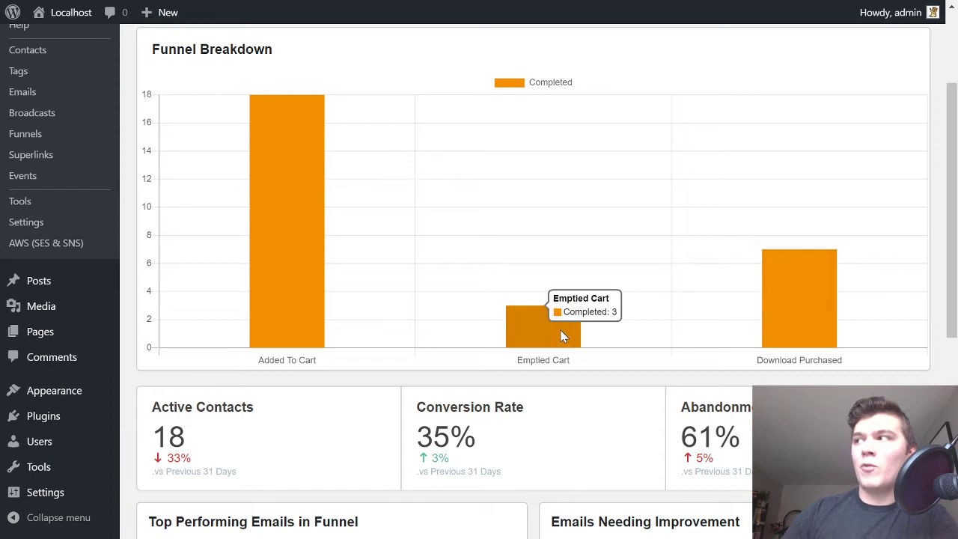
Review the Abandoned Cart Reclaim funnel's Conversion Rate and Abandonment Rate against the previous 31 days.
{"action": "scroll", "coordinate": [562, 336], "scroll_direction": "down", "scroll_amount": 2}
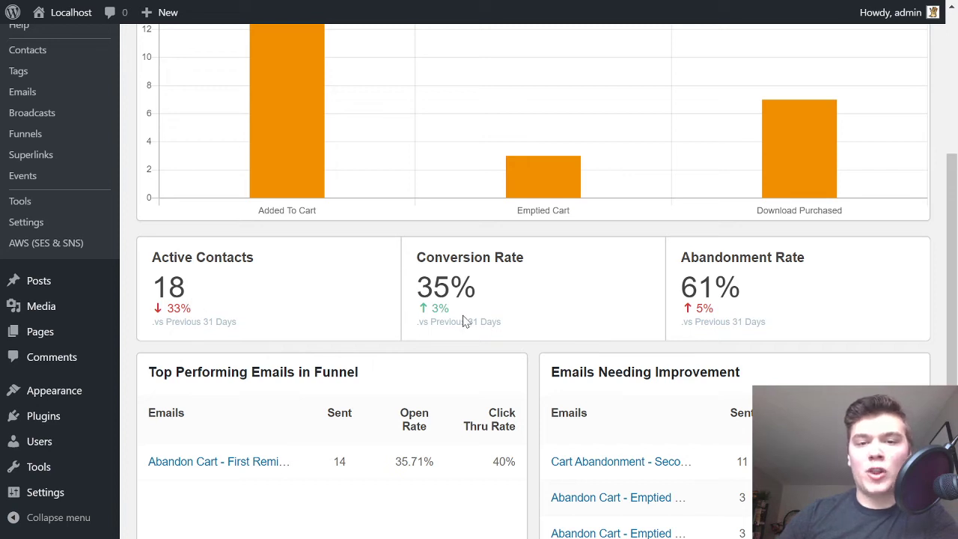
{"action": "left_click_drag", "start_coordinate": [537, 324], "coordinate": [416, 287]}
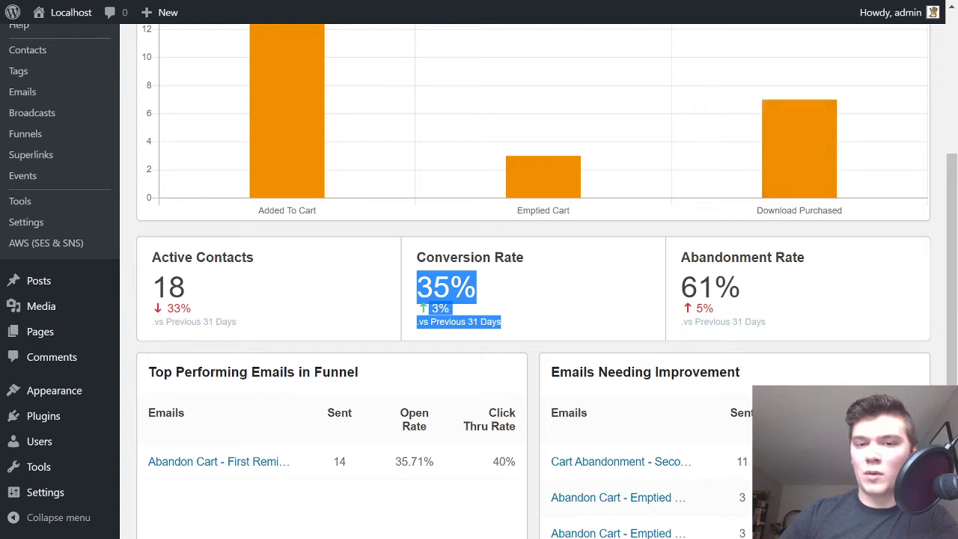
{"action": "left_click_drag", "start_coordinate": [543, 317], "coordinate": [419, 281]}
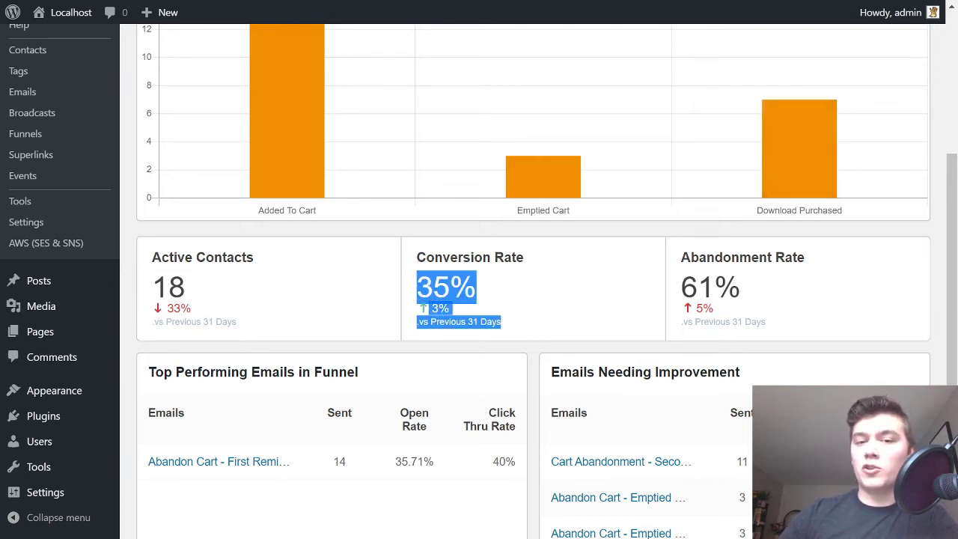
{"action": "left_click", "coordinate": [454, 314]}
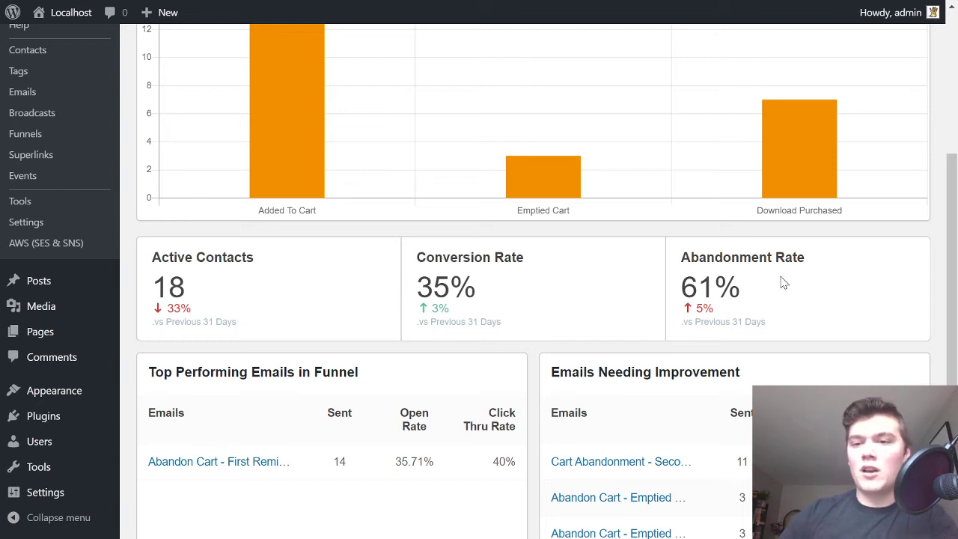
{"action": "left_click_drag", "start_coordinate": [806, 332], "coordinate": [680, 287]}
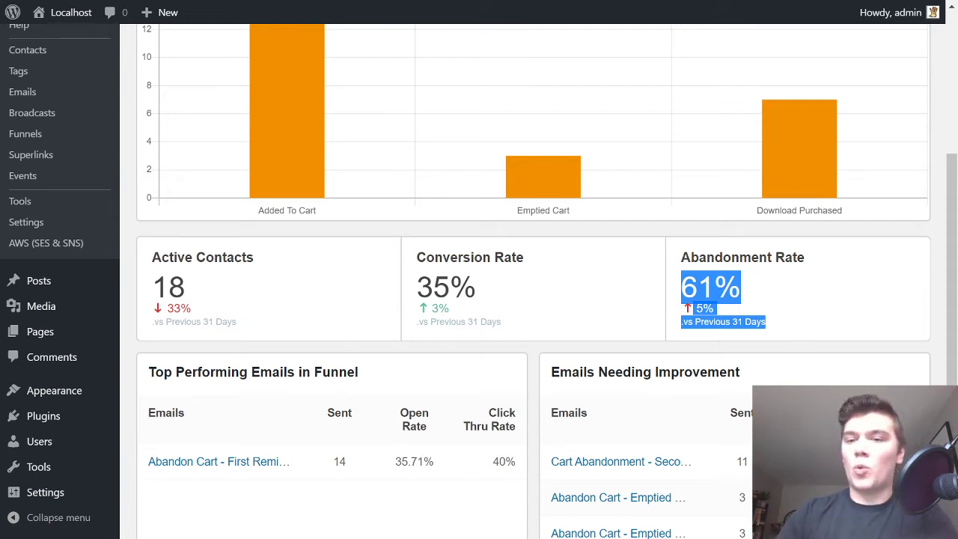
{"action": "left_click", "coordinate": [772, 300]}
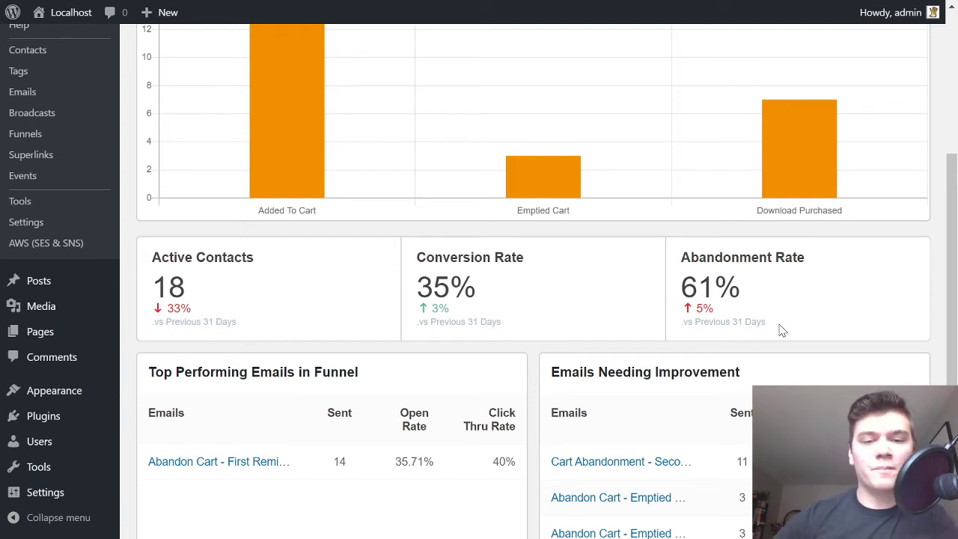
Examine the funnel's top performing emails, emails needing improvement and Benchmark Conversion Rate table.
{"action": "scroll", "coordinate": [795, 315], "scroll_direction": "down", "scroll_amount": 3}
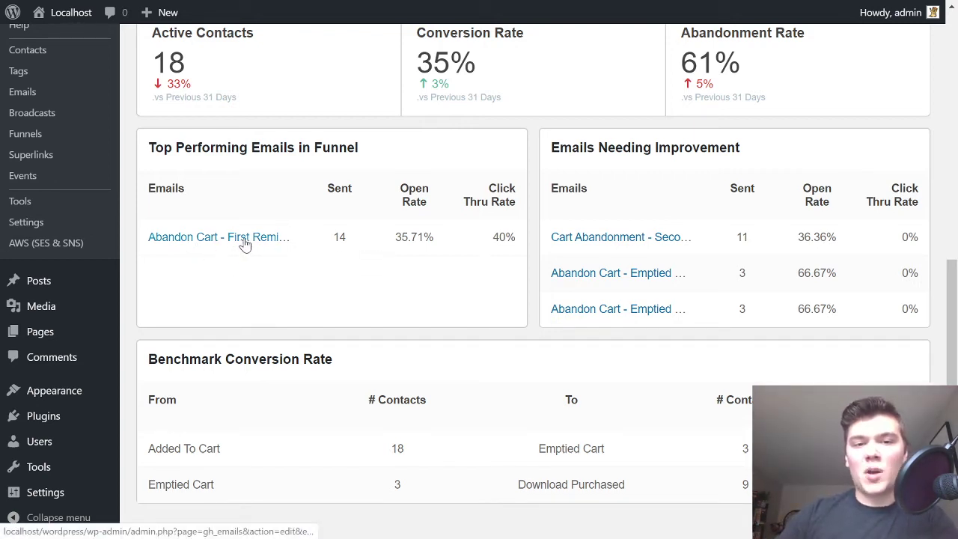
{"action": "double_click", "coordinate": [409, 236]}
{"action": "triple_click", "coordinate": [409, 236]}
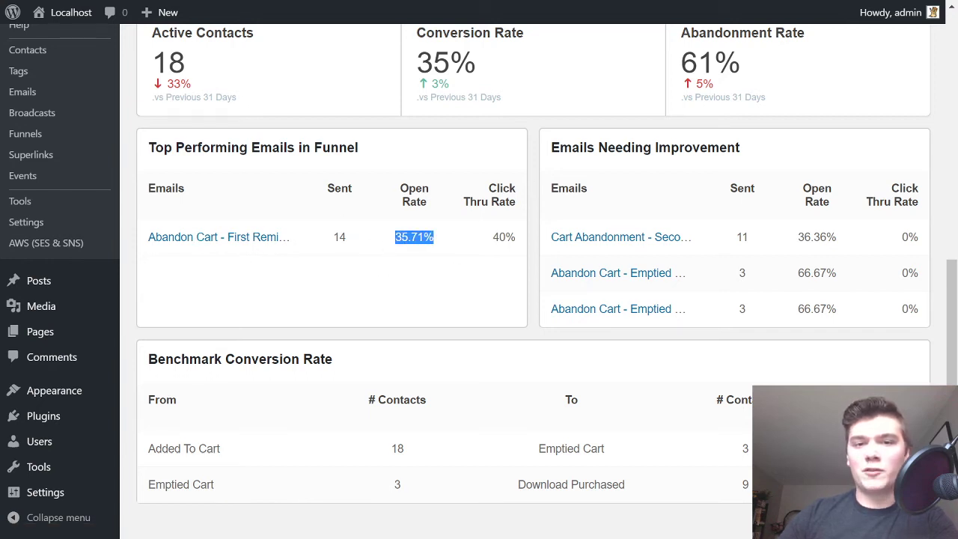
{"action": "triple_click", "coordinate": [504, 236]}
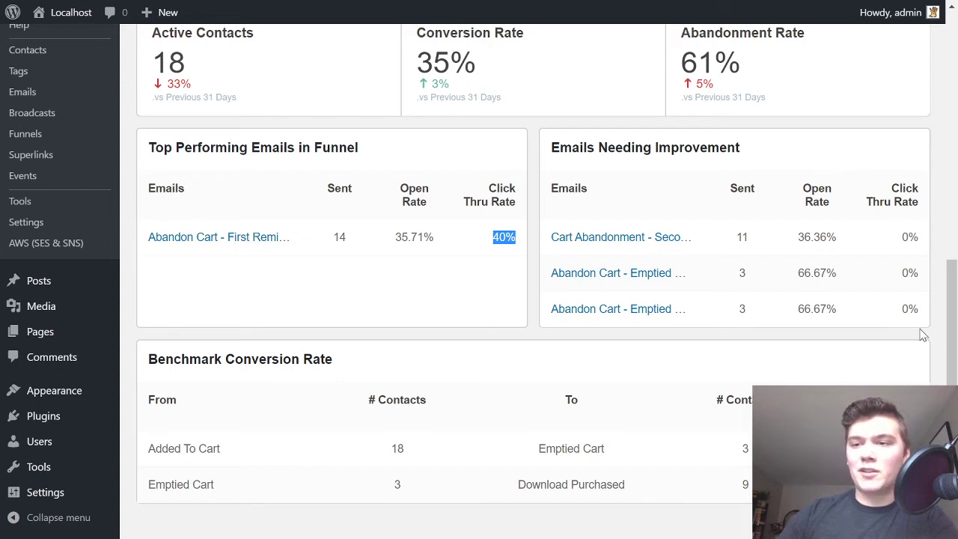
{"action": "left_click", "coordinate": [912, 253]}
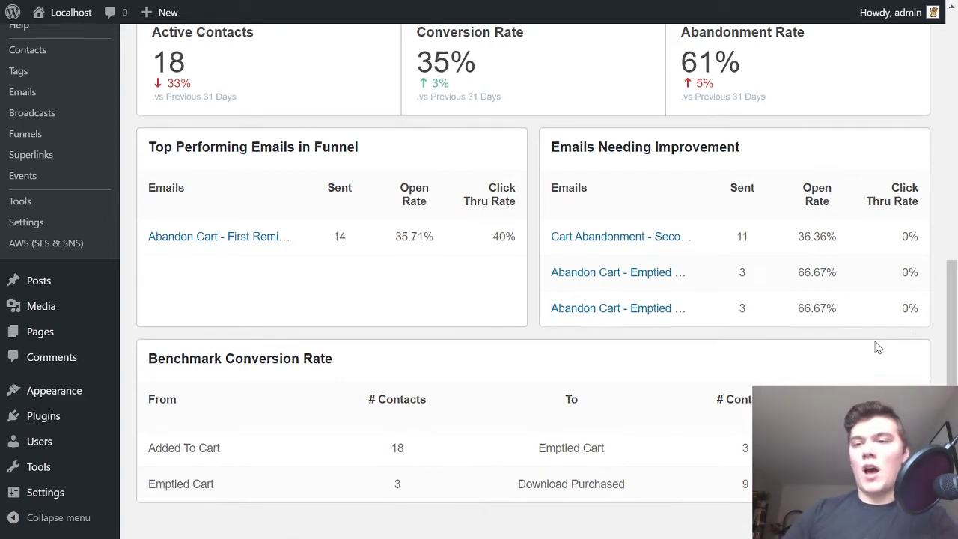
{"action": "scroll", "coordinate": [881, 342], "scroll_direction": "down", "scroll_amount": 1}
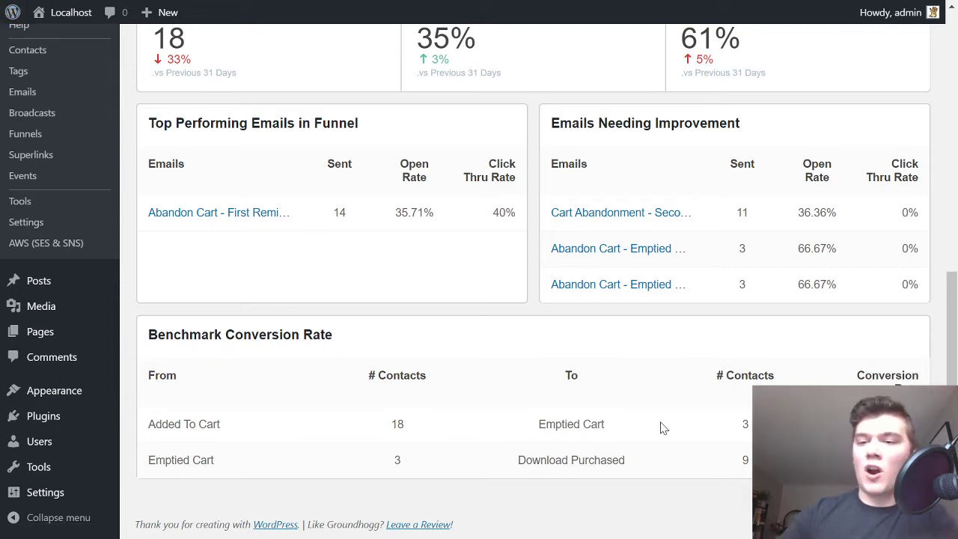
Examine the Emptied Cart to Download Purchased row in the Benchmark Conversion Rate table.
{"action": "left_click_drag", "start_coordinate": [175, 461], "coordinate": [368, 472]}
{"action": "left_click", "coordinate": [868, 464]}
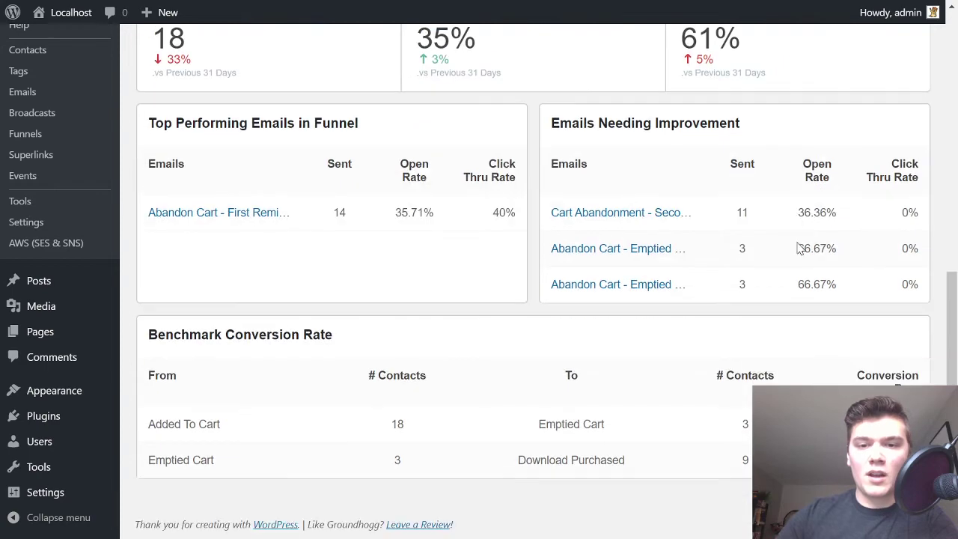
Open the Broadcasts report and review the Broadcast Stats for the Bi-Weekly Certified Partner Mastermind Reminder.
{"action": "scroll", "coordinate": [800, 249], "scroll_direction": "up", "scroll_amount": 10}
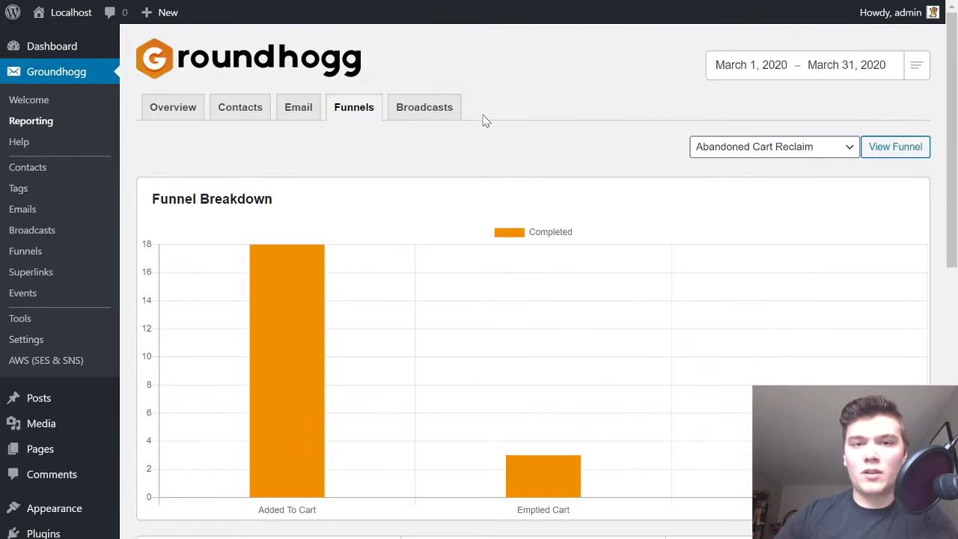
{"action": "left_click", "coordinate": [450, 114]}
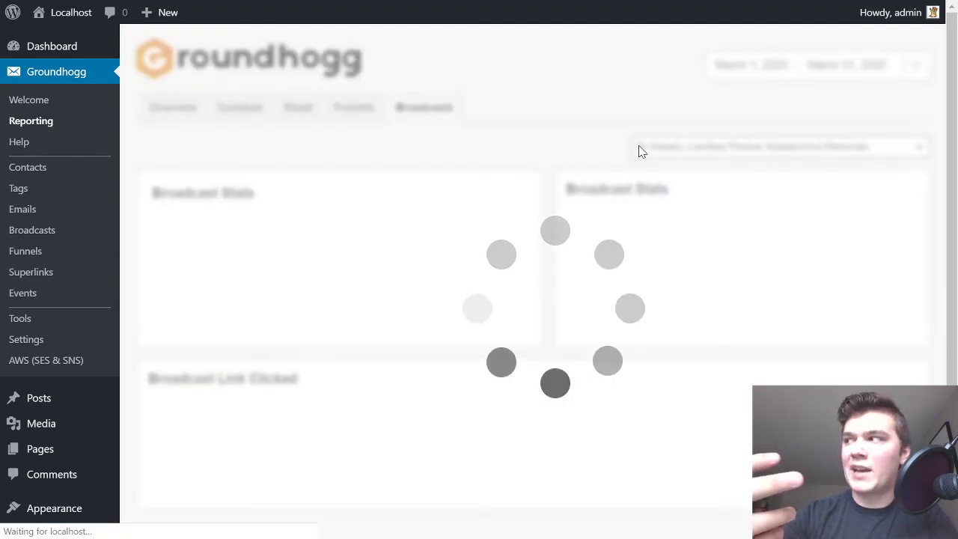
{"action": "left_click", "coordinate": [770, 149]}
{"action": "left_click", "coordinate": [510, 136]}
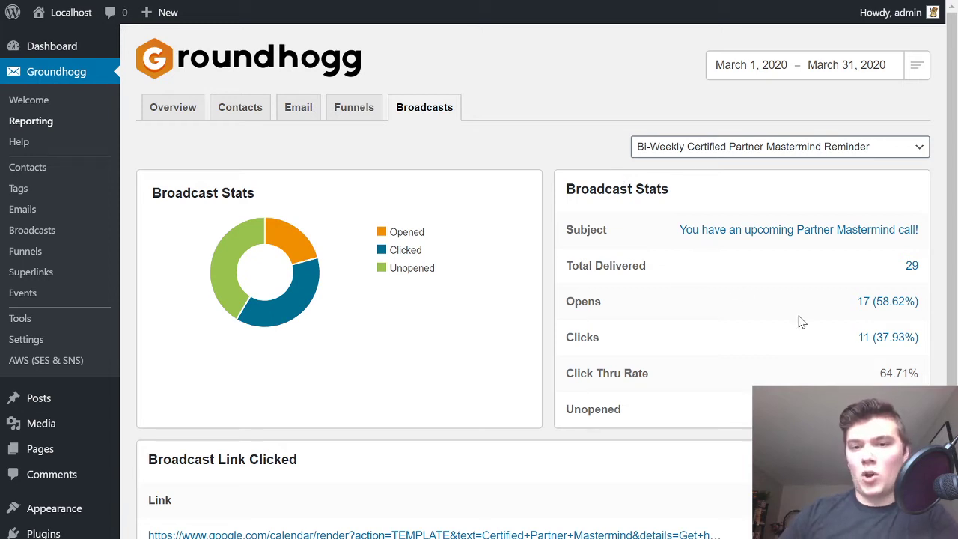
{"action": "scroll", "coordinate": [561, 349], "scroll_direction": "down", "scroll_amount": 1}
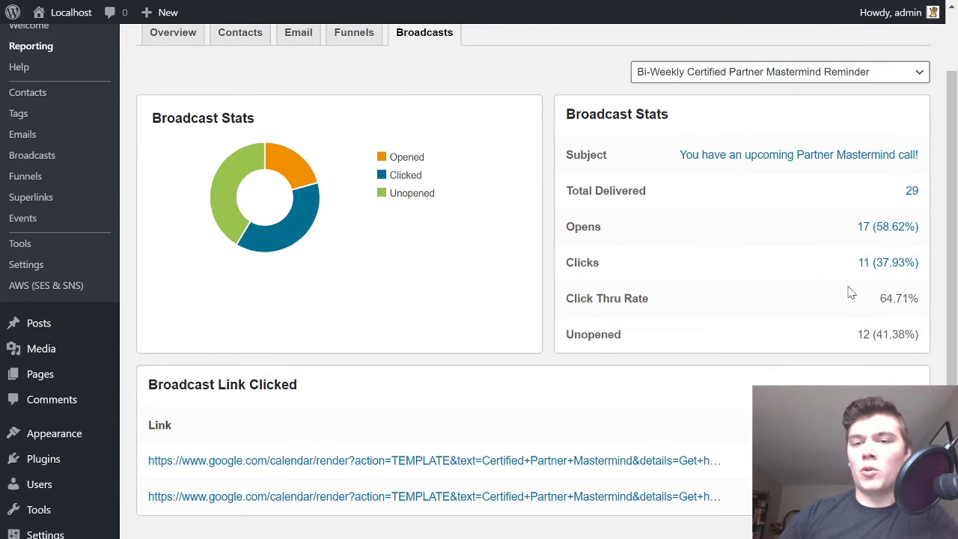
{"action": "scroll", "coordinate": [707, 341], "scroll_direction": "down", "scroll_amount": 1}
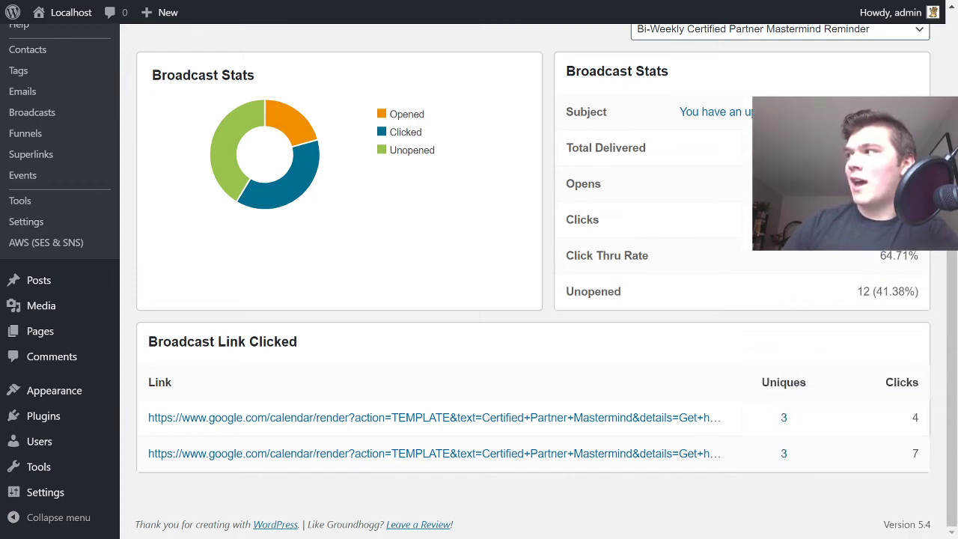
Compare the Uniques and Clicks figures in the Broadcast Link Clicked table and look back over the broadcast's stats.
{"action": "left_click_drag", "start_coordinate": [757, 385], "coordinate": [810, 388]}
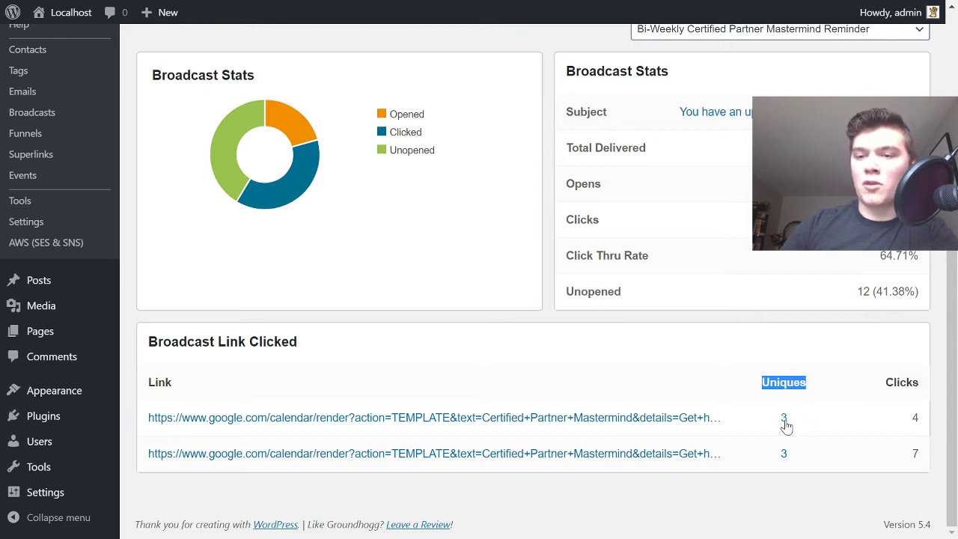
{"action": "double_click", "coordinate": [915, 418]}
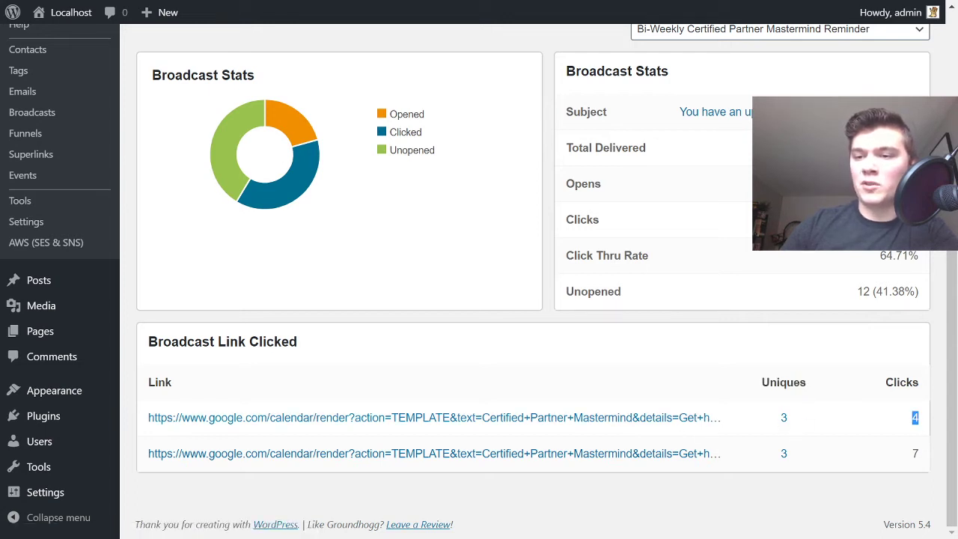
{"action": "left_click", "coordinate": [831, 466]}
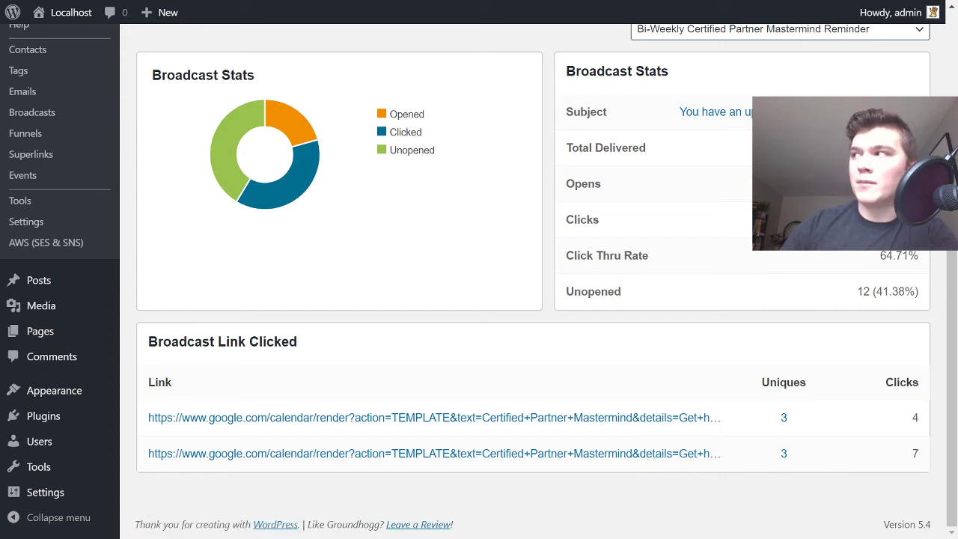
{"action": "scroll", "coordinate": [826, 445], "scroll_direction": "up", "scroll_amount": 3}
{"action": "scroll", "coordinate": [823, 495], "scroll_direction": "down", "scroll_amount": 3}
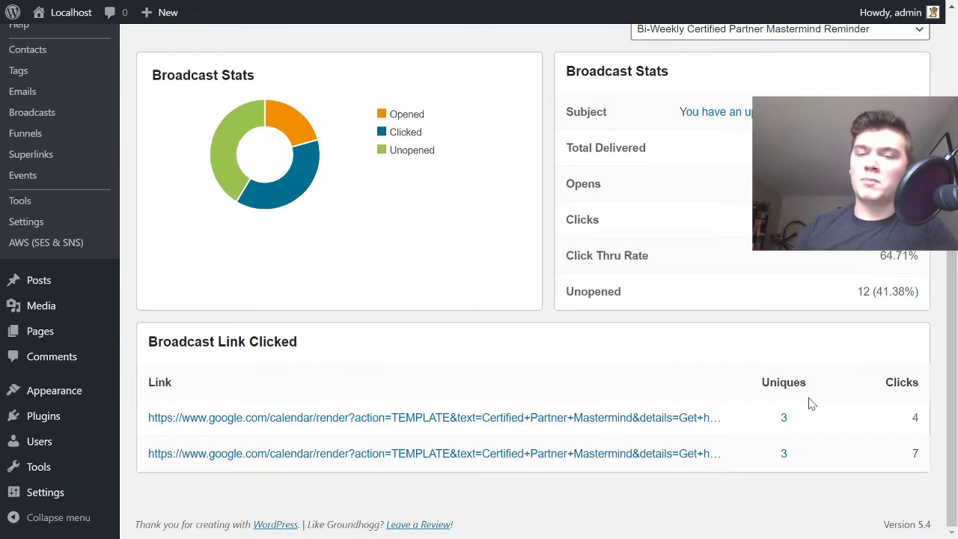
{"action": "scroll", "coordinate": [778, 394], "scroll_direction": "up", "scroll_amount": 3}
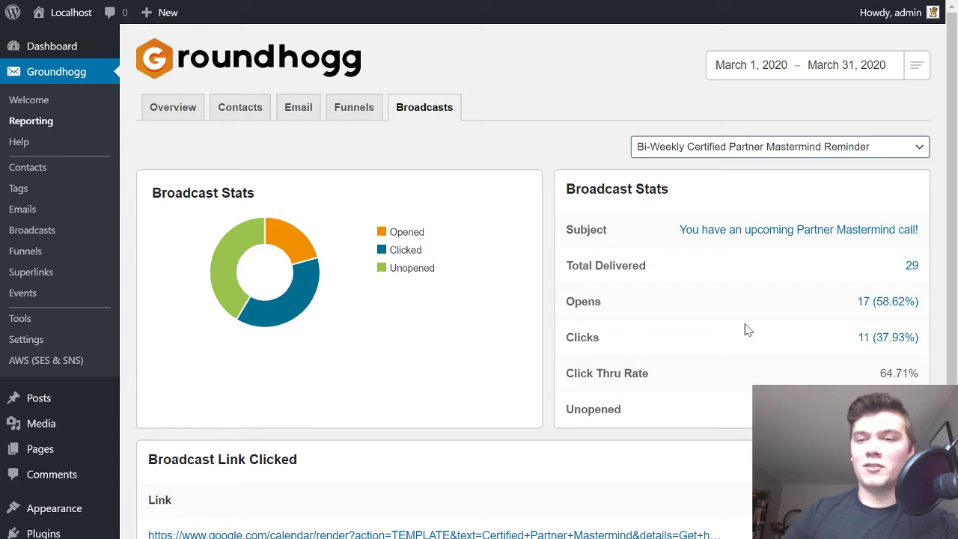
{"action": "scroll", "coordinate": [569, 255], "scroll_direction": "down", "scroll_amount": 1}
{"action": "scroll", "coordinate": [569, 252], "scroll_direction": "up", "scroll_amount": 1}
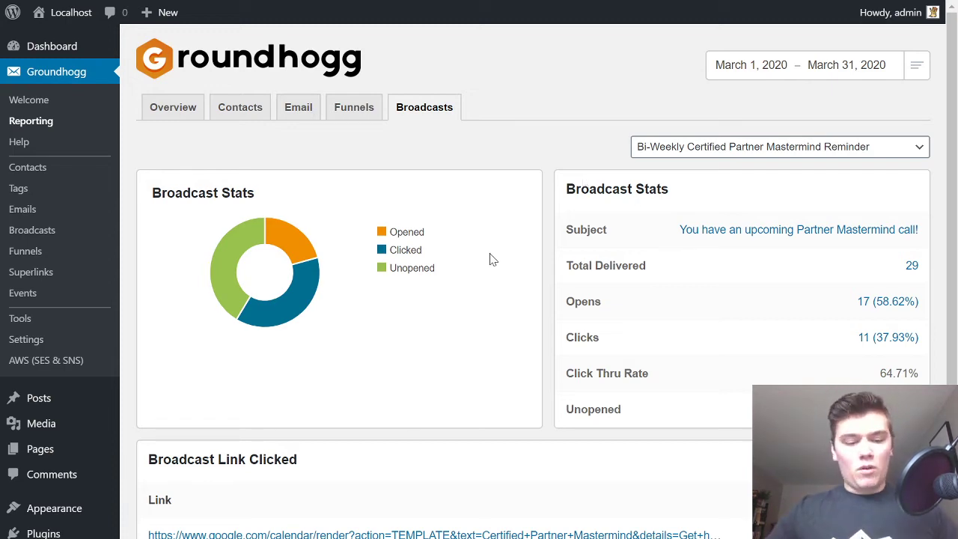
Exit the full-screen report, switch to the Google Slides deck "Copy of #38 - 2020-04-21" and present from the Question & Answer! slide.
{"action": "key", "text": "super"}
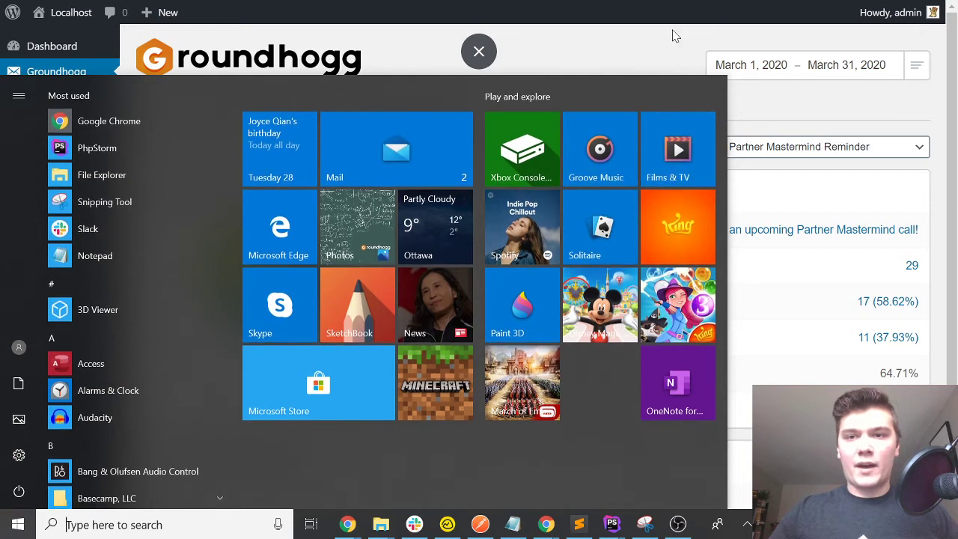
{"action": "left_click", "coordinate": [681, 44]}
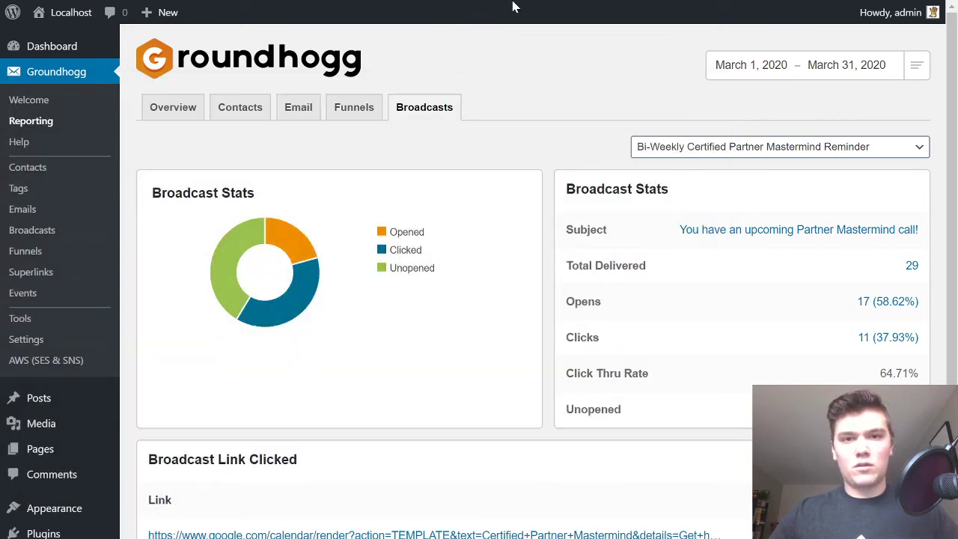
{"action": "left_click", "coordinate": [483, 49]}
{"action": "left_click", "coordinate": [575, 12]}
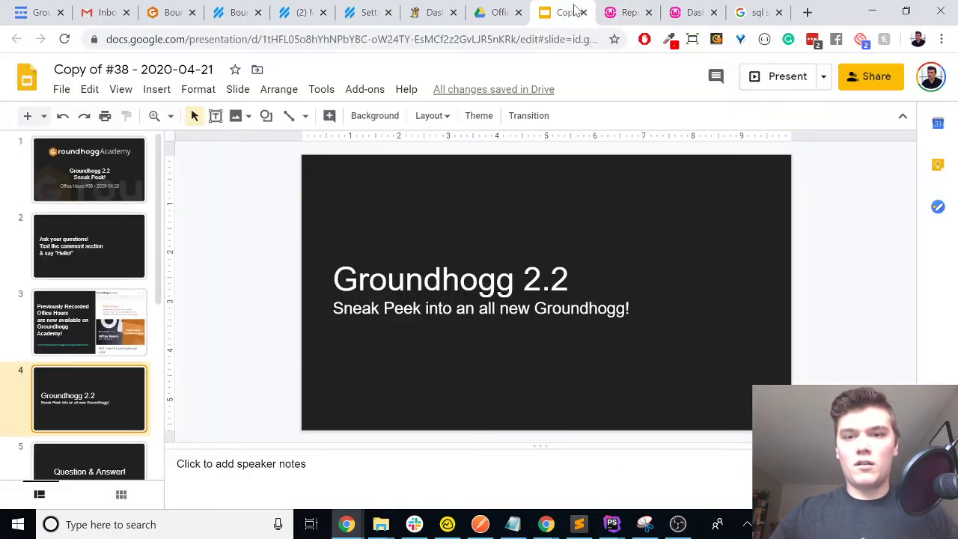
{"action": "scroll", "coordinate": [90, 425], "scroll_direction": "down", "scroll_amount": 2}
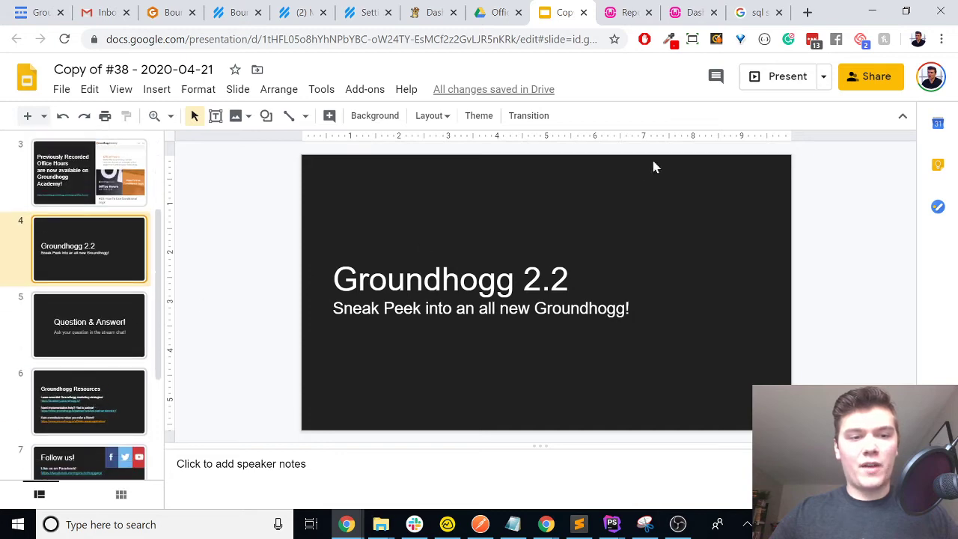
{"action": "key", "text": "Down"}
{"action": "left_click", "coordinate": [765, 84]}
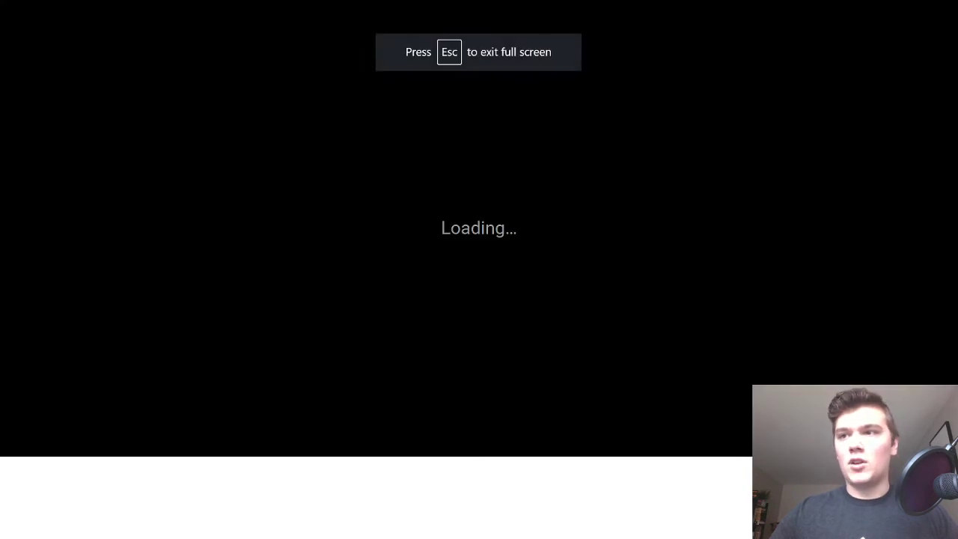